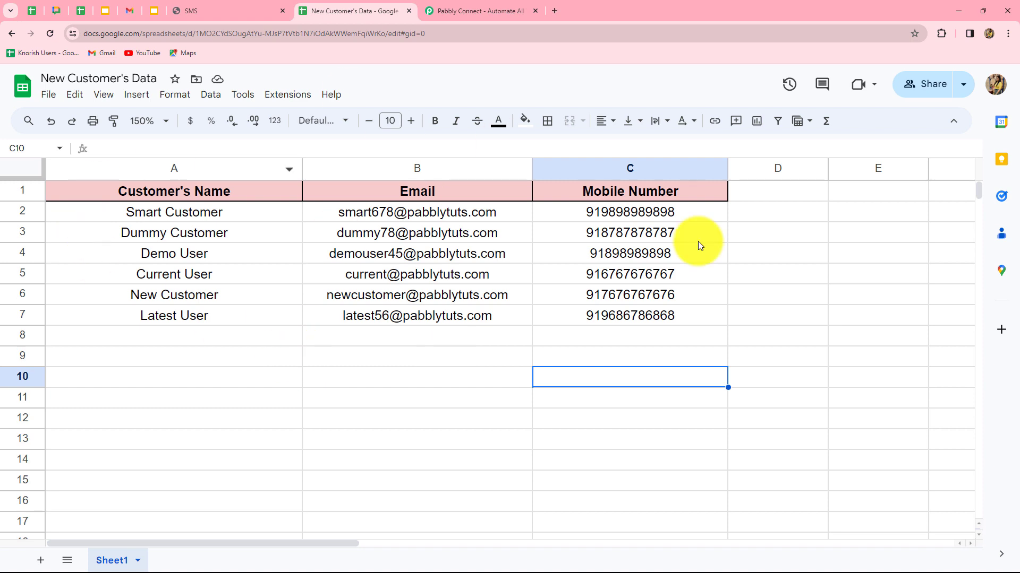
Switch to the Pabbly Connect website, sign in, and open Pabbly Connect from the All Pabbly Apps page.
{"action": "left_click", "coordinate": [210, 14]}
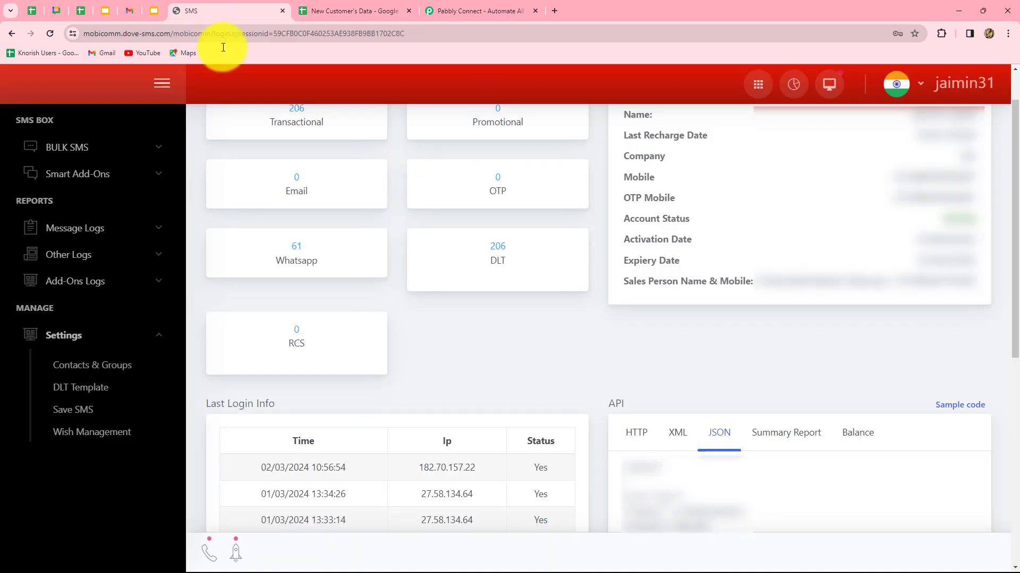
{"action": "left_click", "coordinate": [330, 12]}
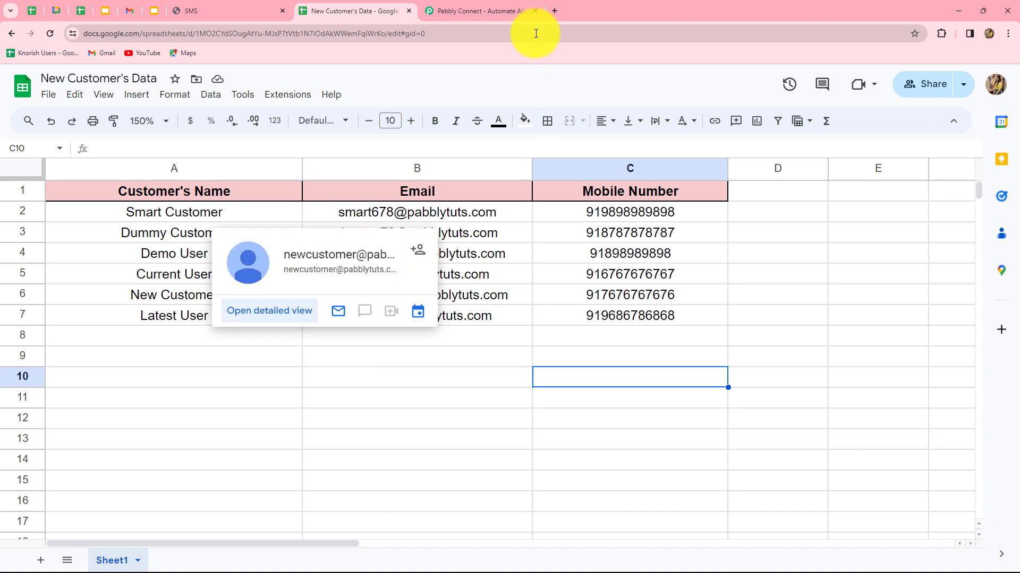
{"action": "left_click", "coordinate": [470, 9]}
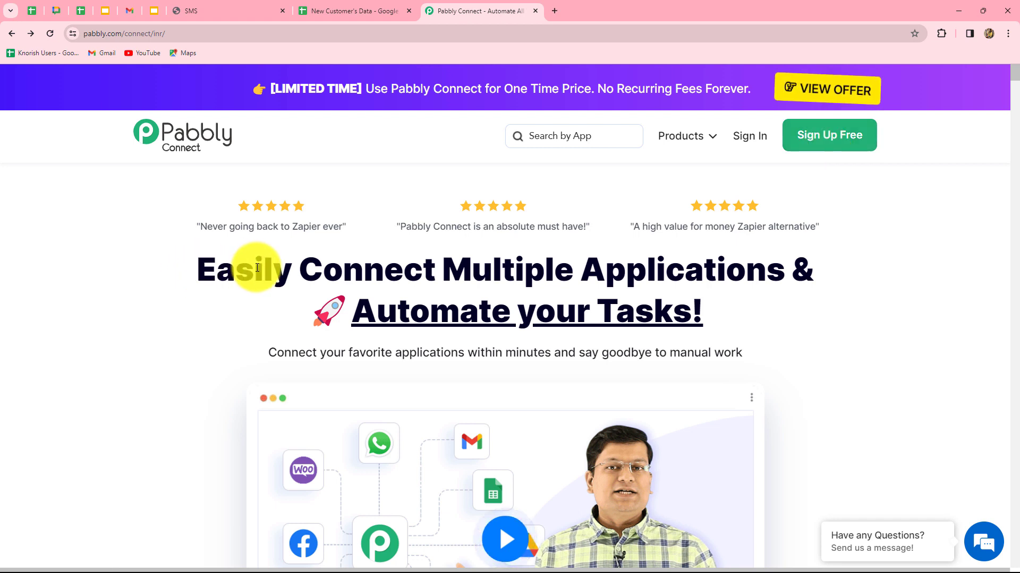
{"action": "left_click_drag", "start_coordinate": [196, 269], "coordinate": [712, 311]}
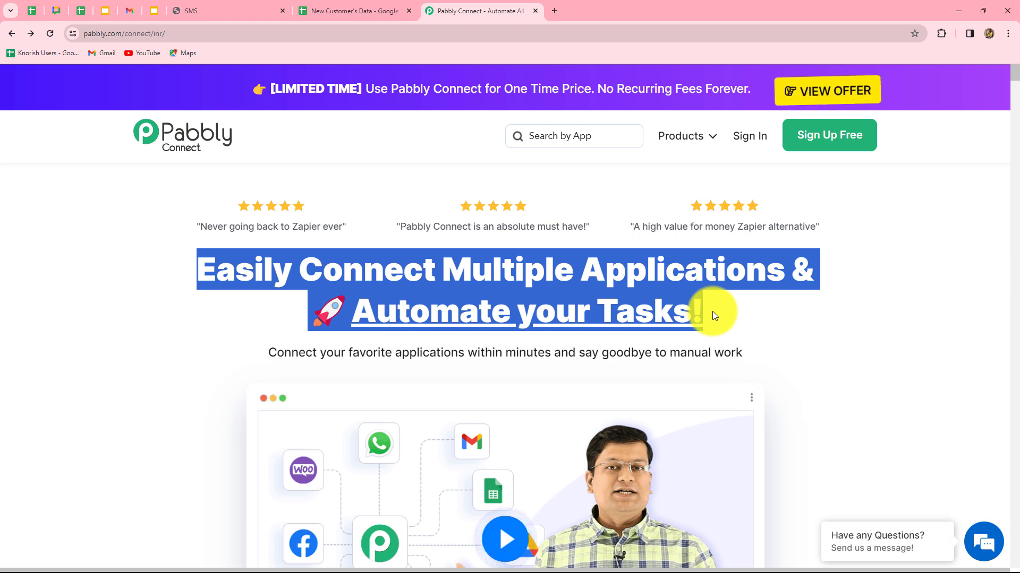
{"action": "left_click", "coordinate": [750, 139]}
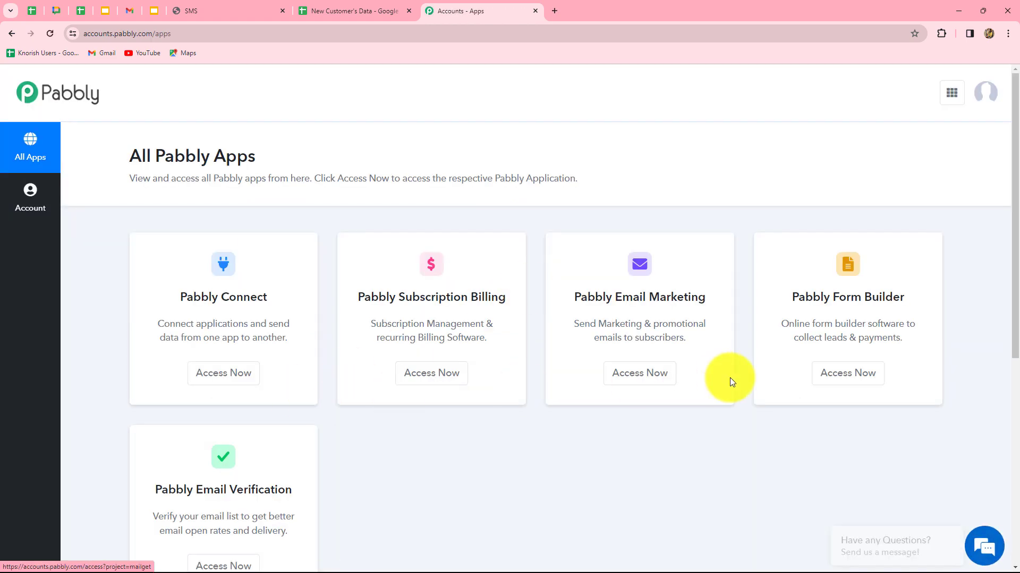
{"action": "scroll", "coordinate": [484, 518], "scroll_direction": "down", "scroll_amount": 2}
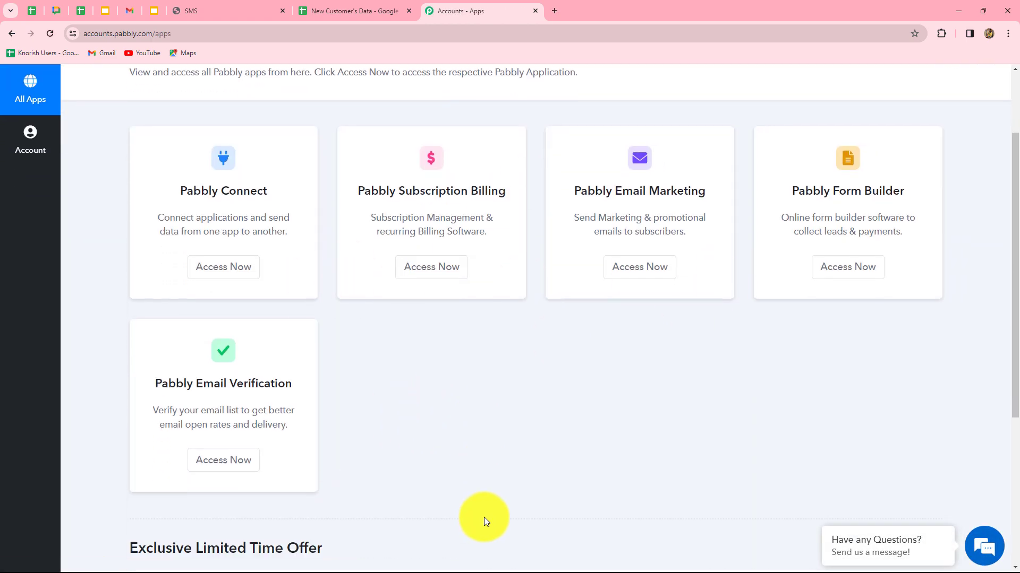
{"action": "scroll", "coordinate": [483, 517], "scroll_direction": "up", "scroll_amount": 1}
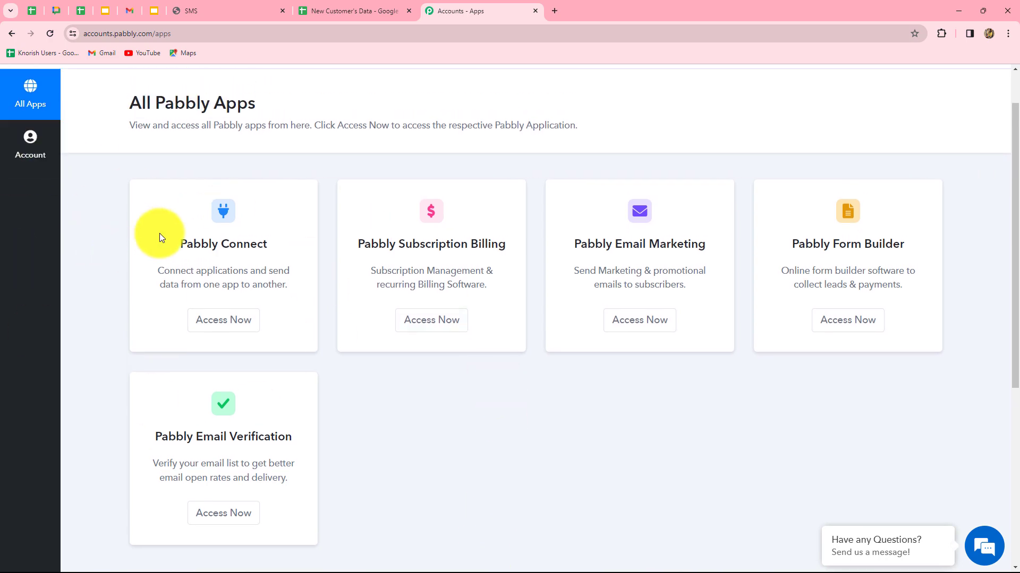
{"action": "left_click_drag", "start_coordinate": [180, 244], "coordinate": [267, 245]}
{"action": "left_click", "coordinate": [236, 319]}
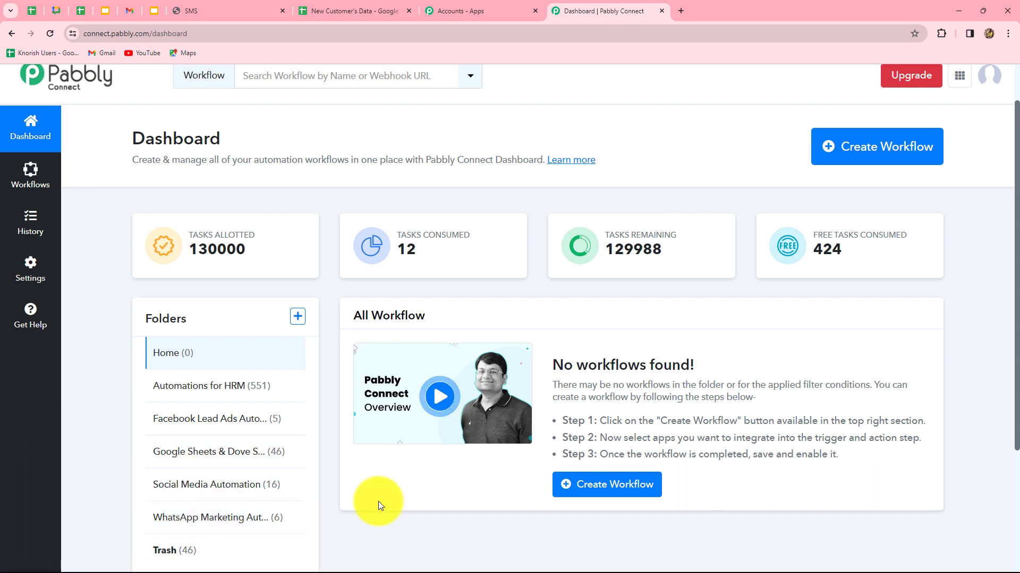
Create a workflow named "Send Automated SMS from Google Sheets using Dove Soft" in the Google Sheets & Dove Soft Automations folder.
{"action": "left_click", "coordinate": [882, 159]}
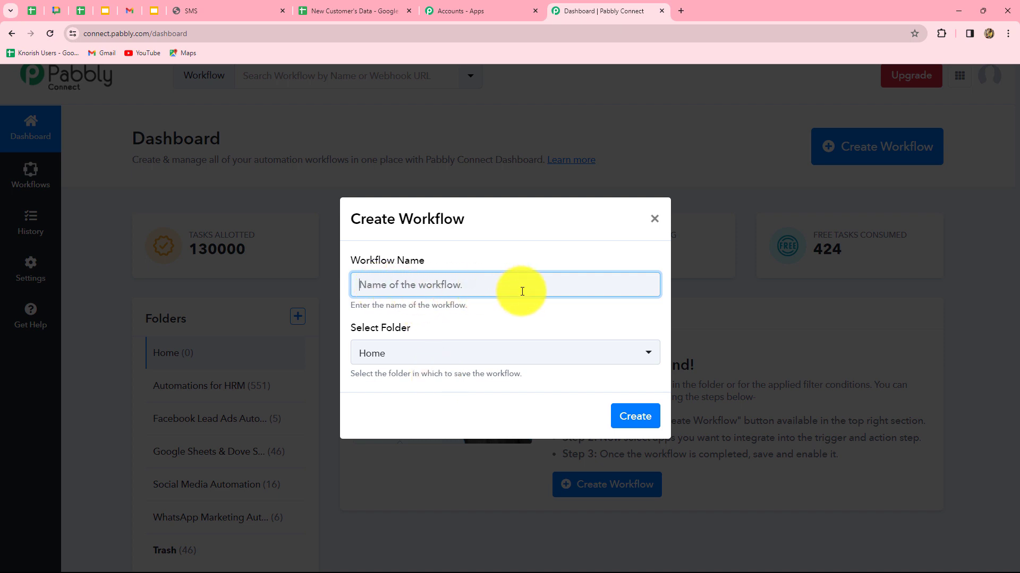
{"action": "type", "text": "Send Automated SMS from Google Sheets using Dove Soft"}
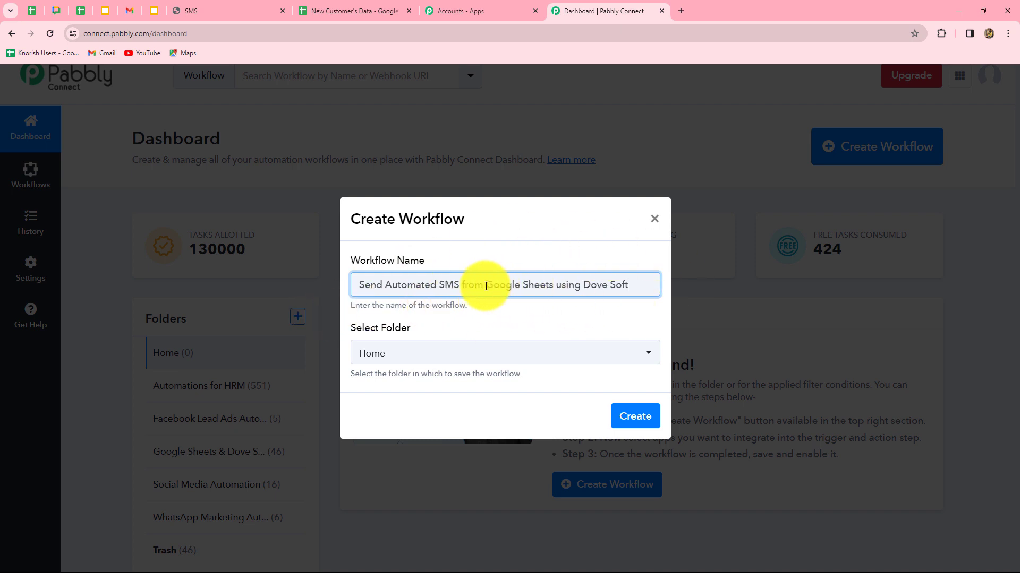
{"action": "left_click_drag", "start_coordinate": [485, 286], "coordinate": [629, 286]}
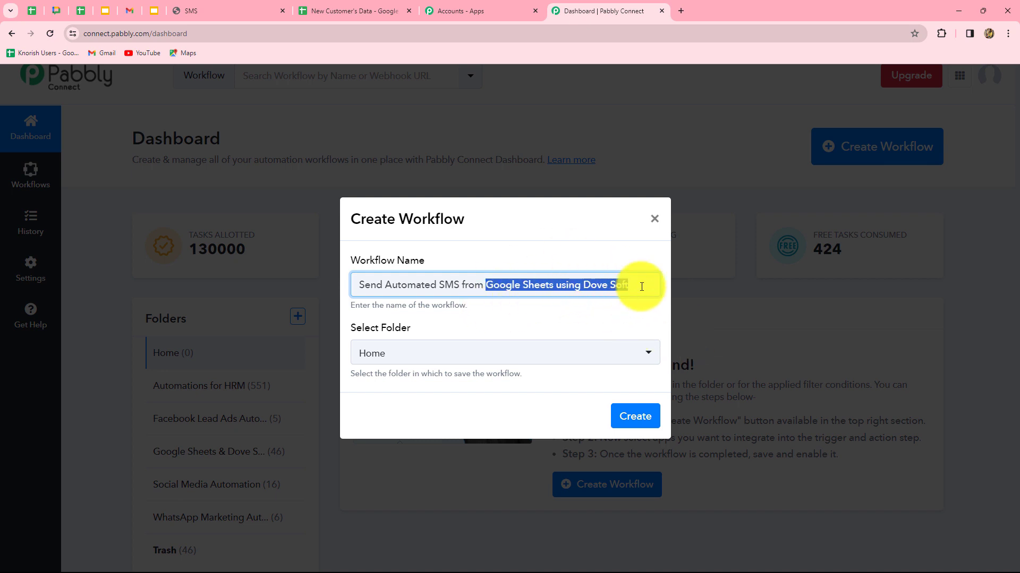
{"action": "left_click", "coordinate": [584, 287]}
{"action": "left_click", "coordinate": [399, 361]}
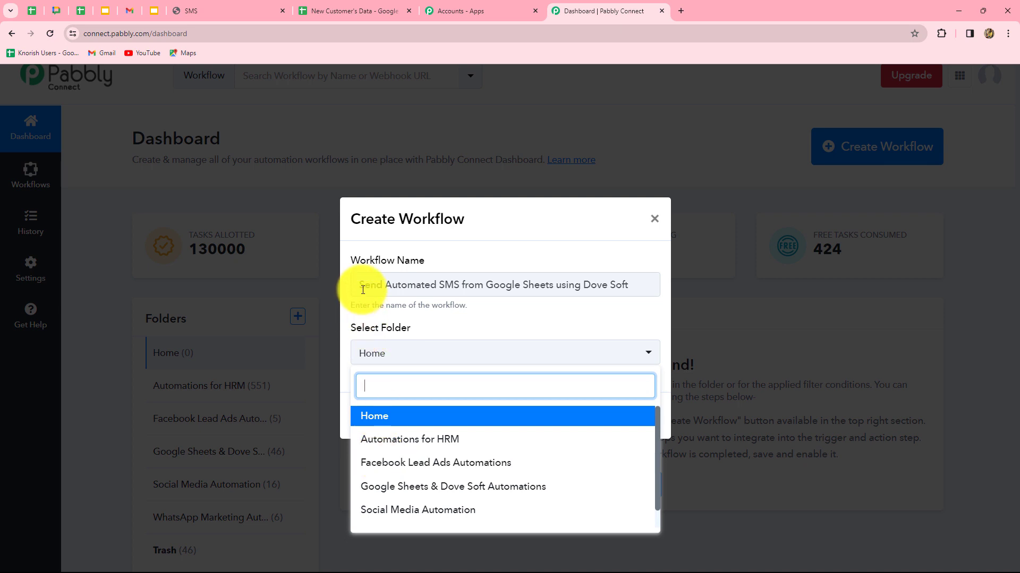
{"action": "left_click_drag", "start_coordinate": [361, 287], "coordinate": [683, 289]}
{"action": "left_click", "coordinate": [448, 350]}
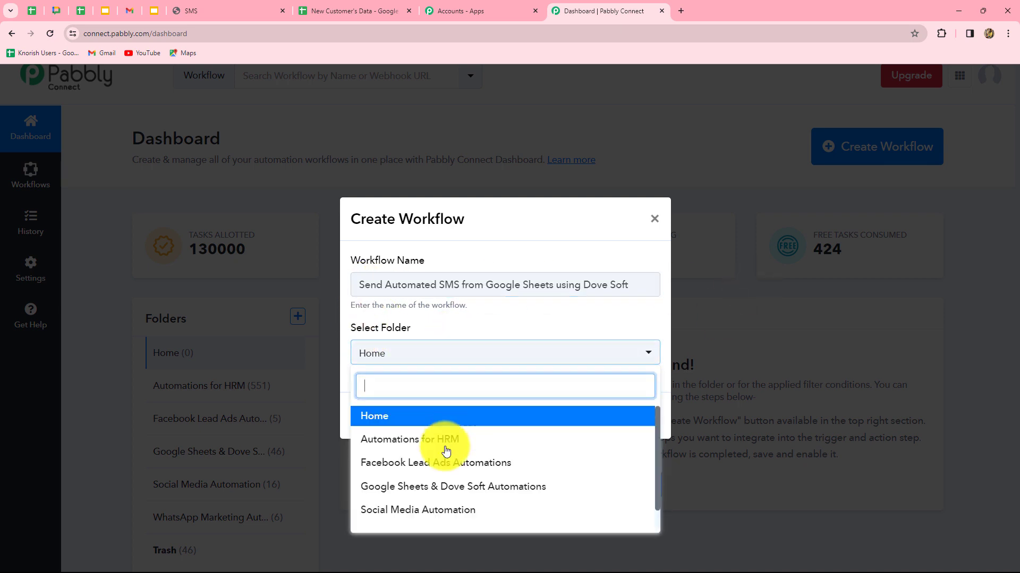
{"action": "left_click", "coordinate": [524, 491]}
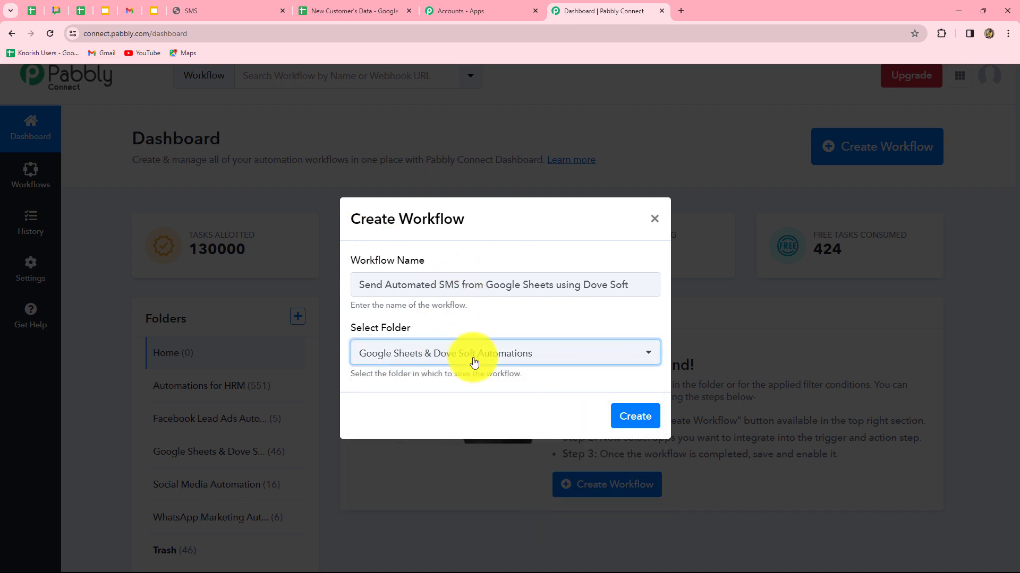
{"action": "left_click", "coordinate": [630, 420]}
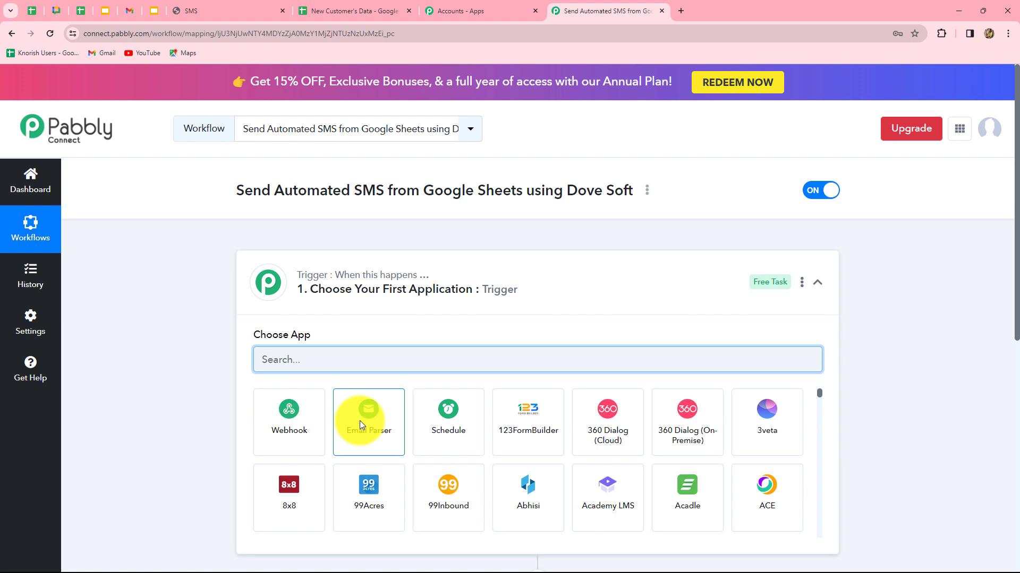
Set the workflow's trigger app to Google Sheets with the New or Updated Spreadsheet Row event.
{"action": "scroll", "coordinate": [359, 421], "scroll_direction": "down", "scroll_amount": 2}
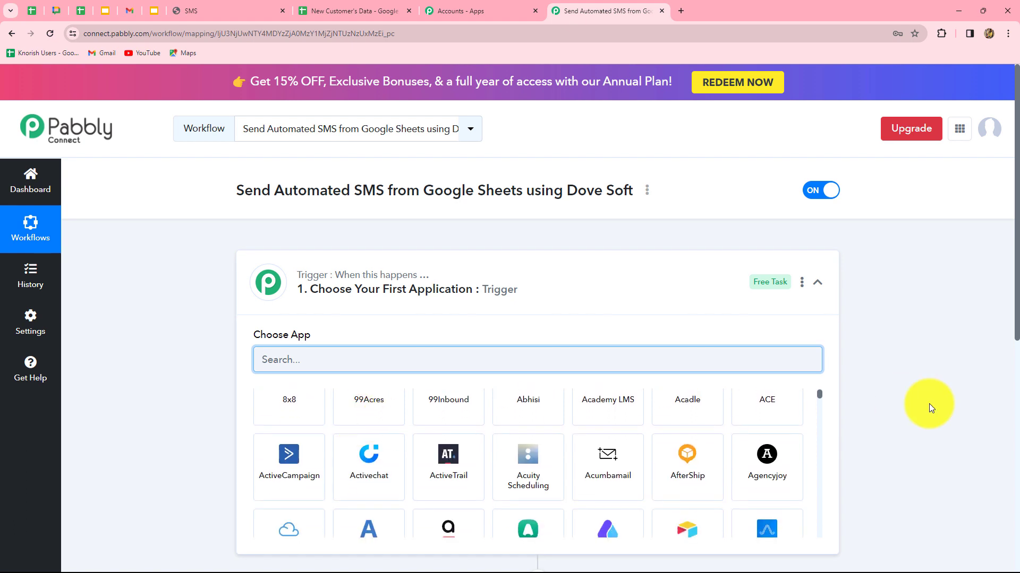
{"action": "scroll", "coordinate": [929, 403], "scroll_direction": "down", "scroll_amount": 3}
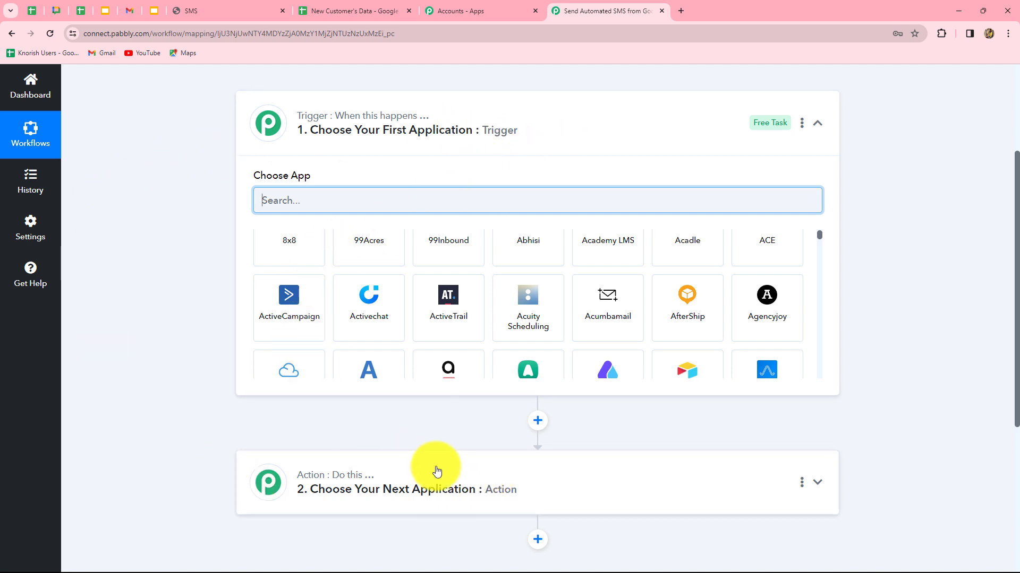
{"action": "mouse_move", "coordinate": [296, 116]}
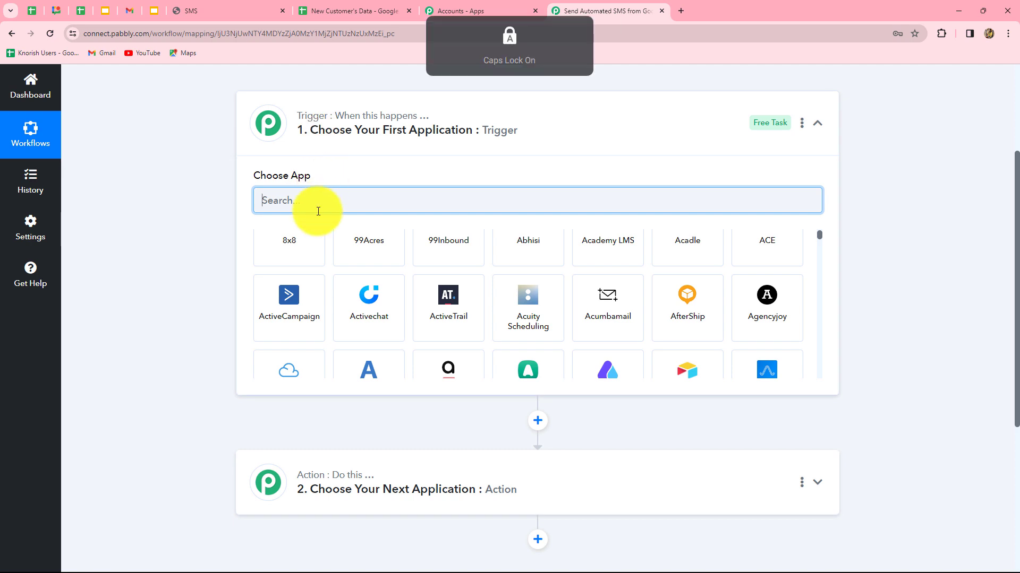
{"action": "type", "text": "Googl"}
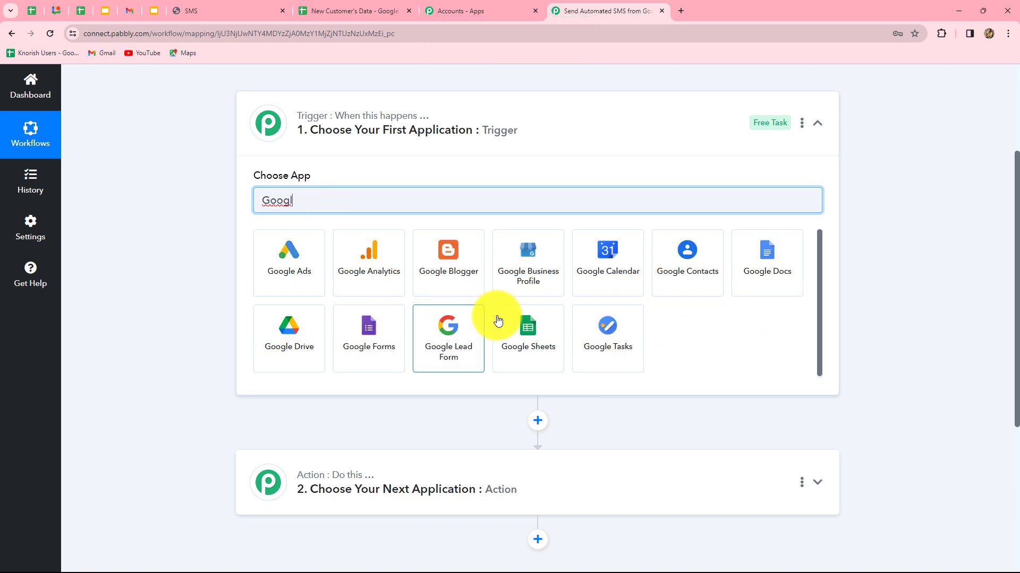
{"action": "left_click", "coordinate": [525, 324]}
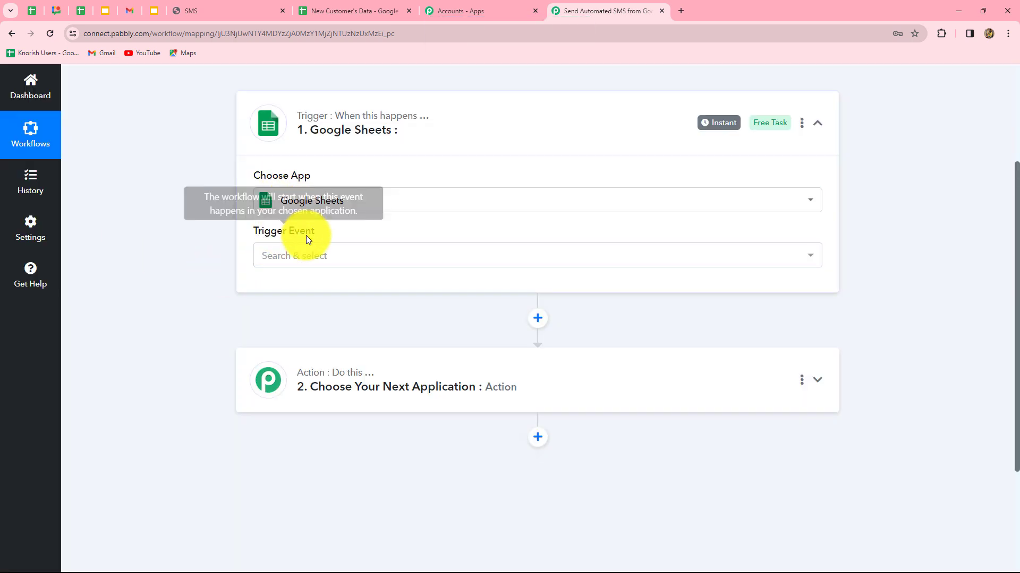
{"action": "left_click", "coordinate": [304, 255]}
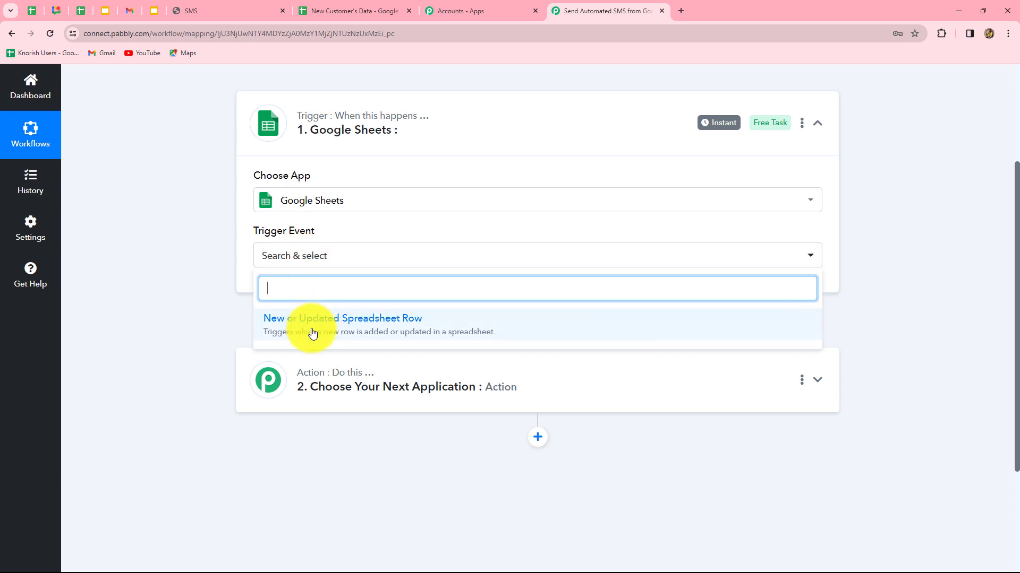
{"action": "left_click", "coordinate": [382, 329]}
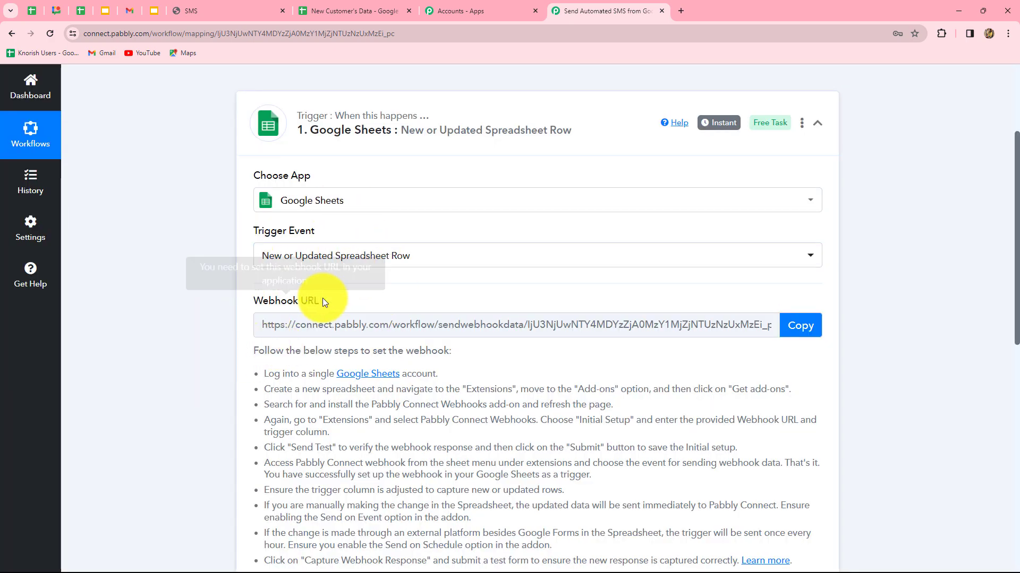
Review the webhook setup instructions in the Google Sheets trigger and copy its webhook URL.
{"action": "scroll", "coordinate": [291, 352], "scroll_direction": "down", "scroll_amount": 3}
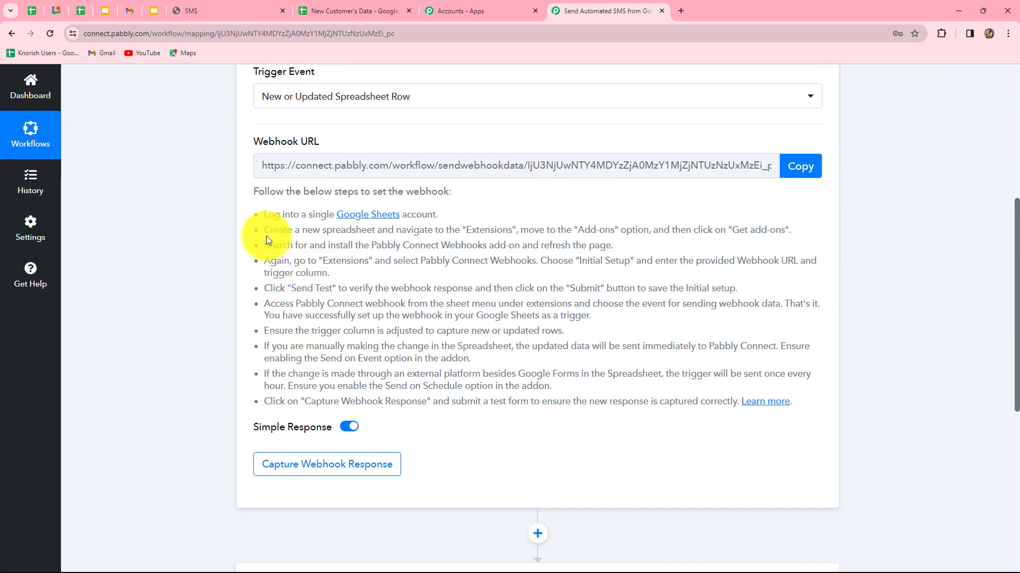
{"action": "left_click_drag", "start_coordinate": [263, 215], "coordinate": [540, 384]}
{"action": "left_click", "coordinate": [459, 421]}
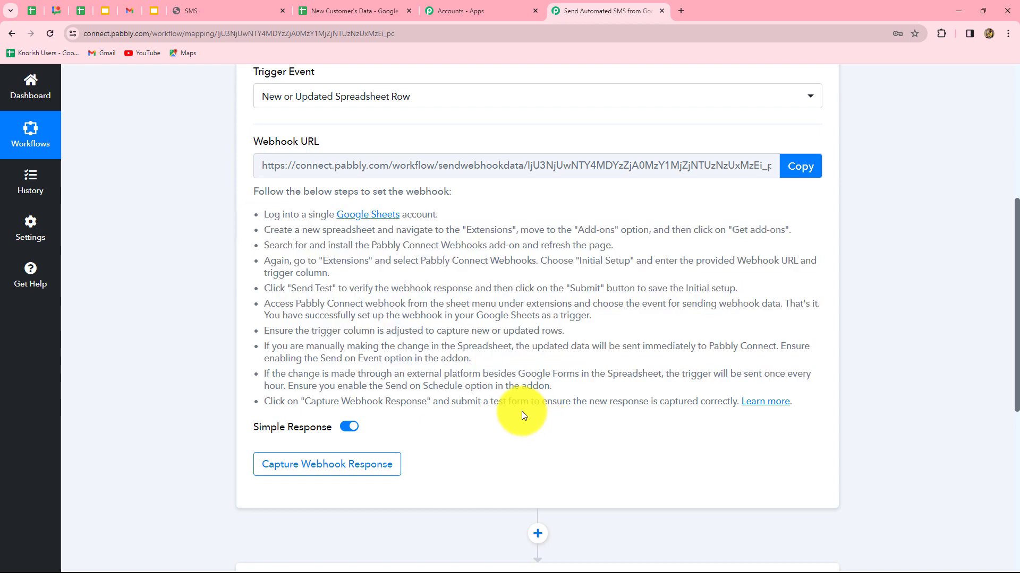
{"action": "scroll", "coordinate": [478, 409], "scroll_direction": "up", "scroll_amount": 3}
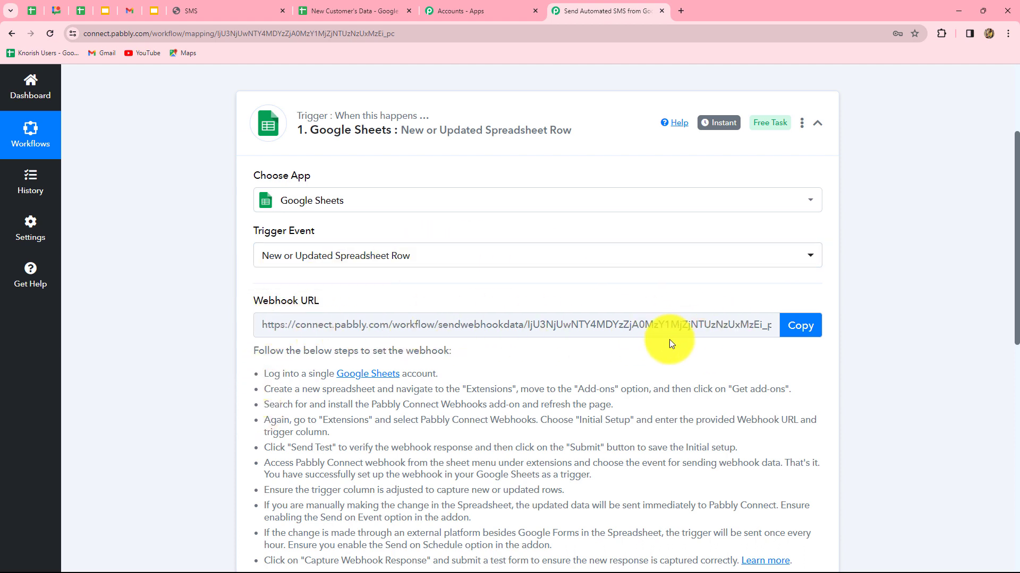
{"action": "left_click", "coordinate": [327, 7]}
{"action": "left_click", "coordinate": [584, 5]}
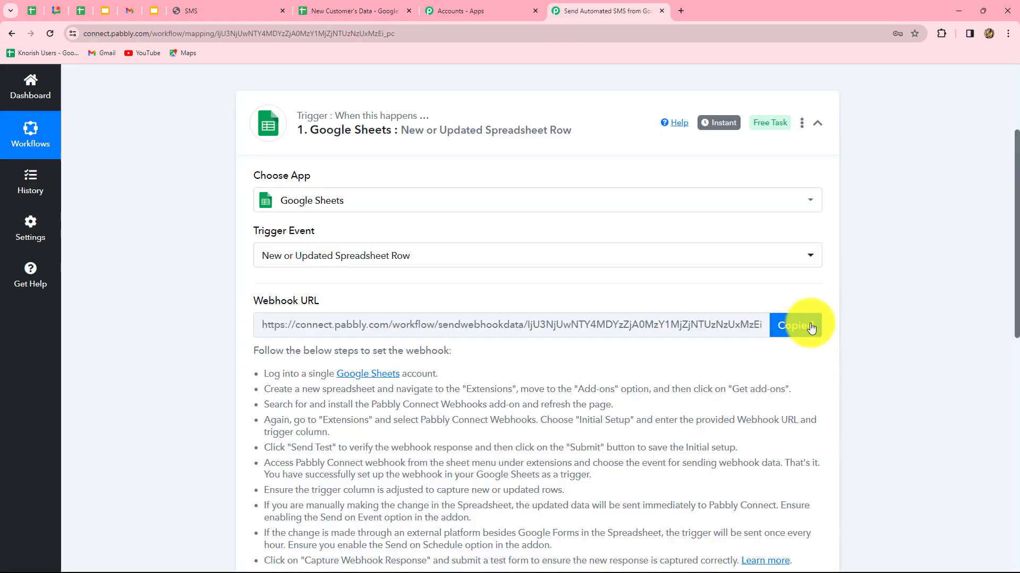
{"action": "left_click", "coordinate": [809, 325]}
{"action": "key", "text": "ctrl+c"}
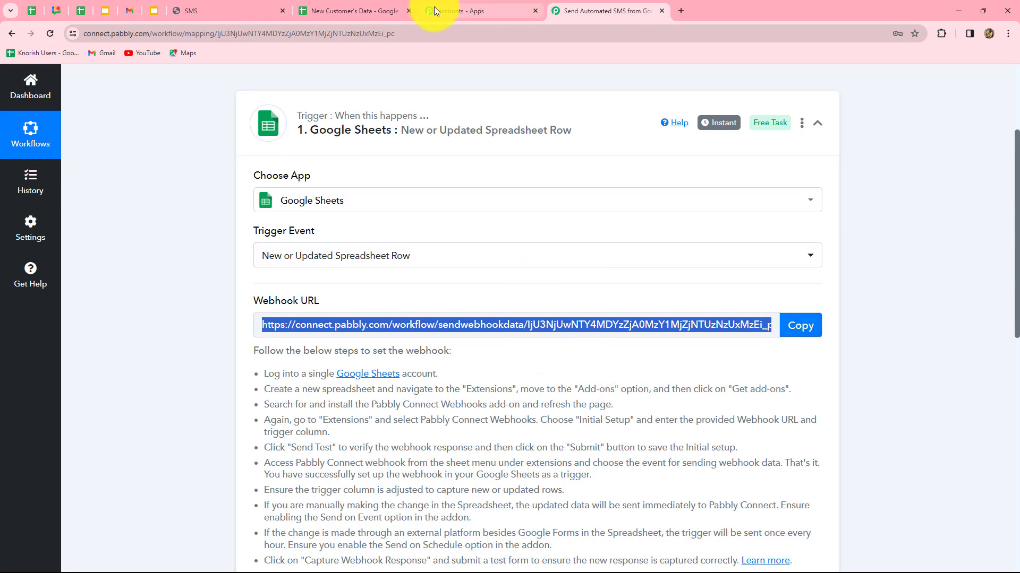
In the New Customer's Data spreadsheet, look up the Pabbly Connect Webhooks add-on in the Google Workspace Marketplace, then close the marketplace.
{"action": "left_click", "coordinate": [327, 9]}
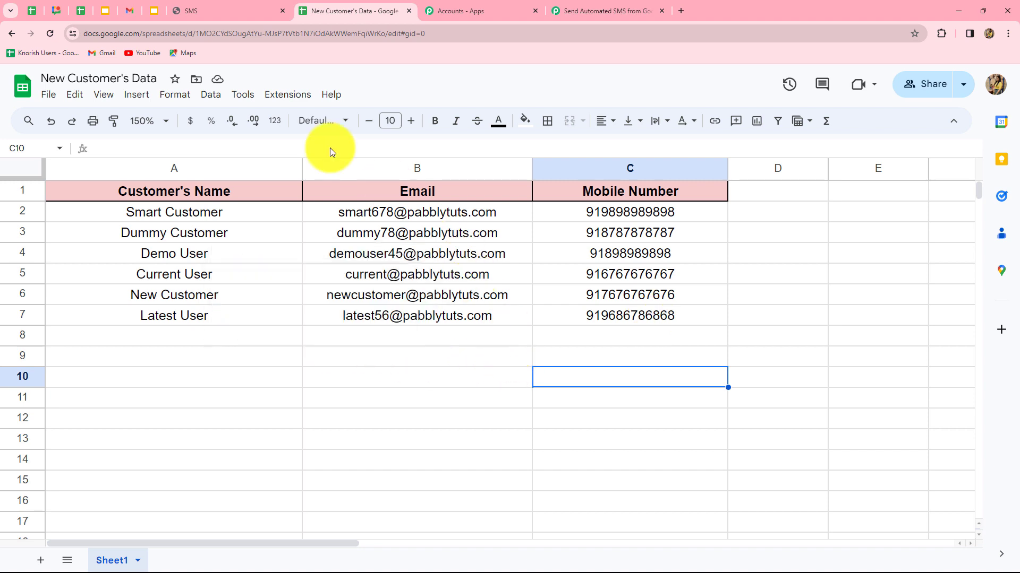
{"action": "left_click", "coordinate": [274, 99]}
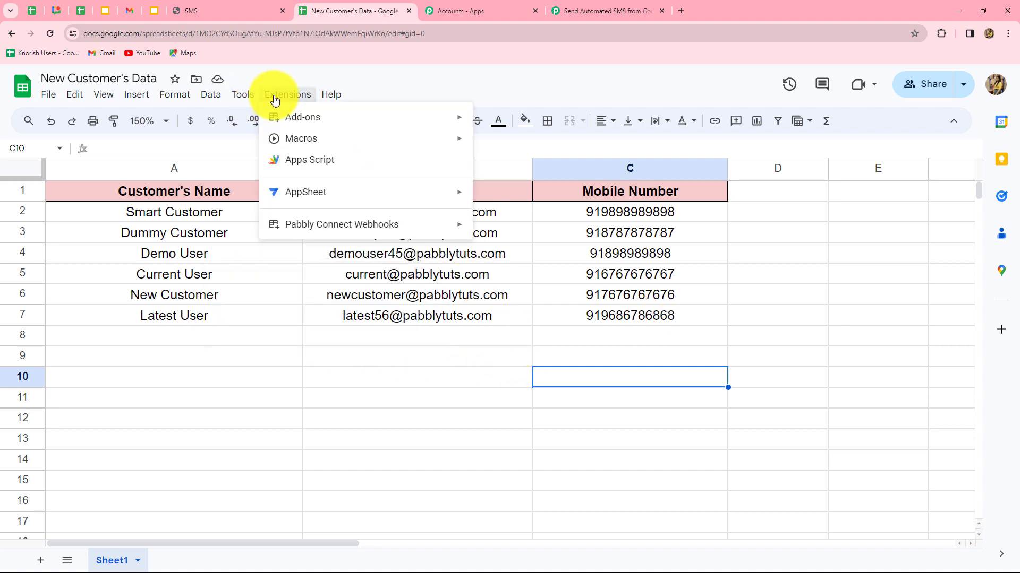
{"action": "mouse_move", "coordinate": [276, 117]}
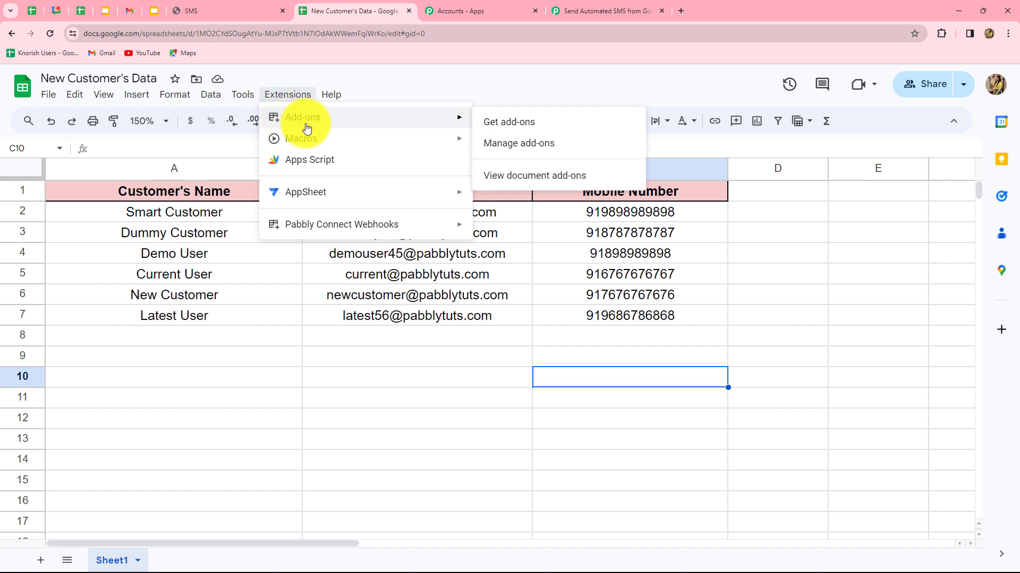
{"action": "left_click", "coordinate": [483, 121]}
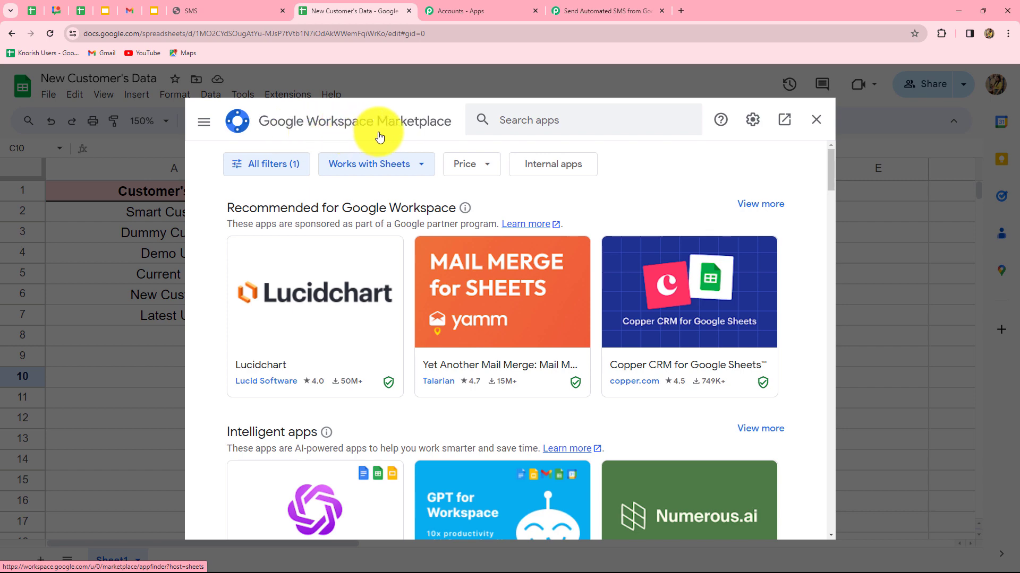
{"action": "left_click", "coordinate": [502, 121]}
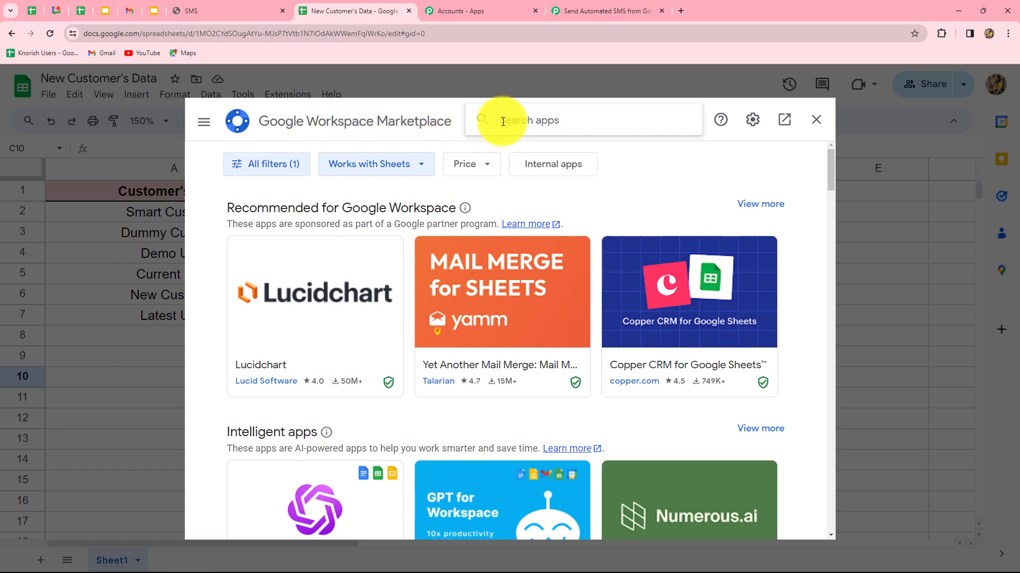
{"action": "type", "text": "Pabb"}
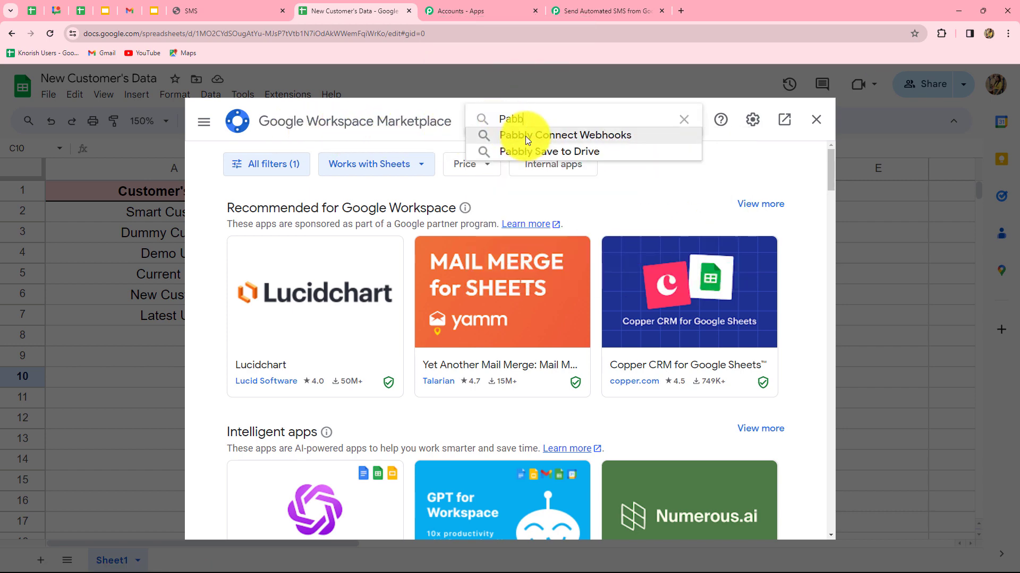
{"action": "left_click", "coordinate": [524, 136]}
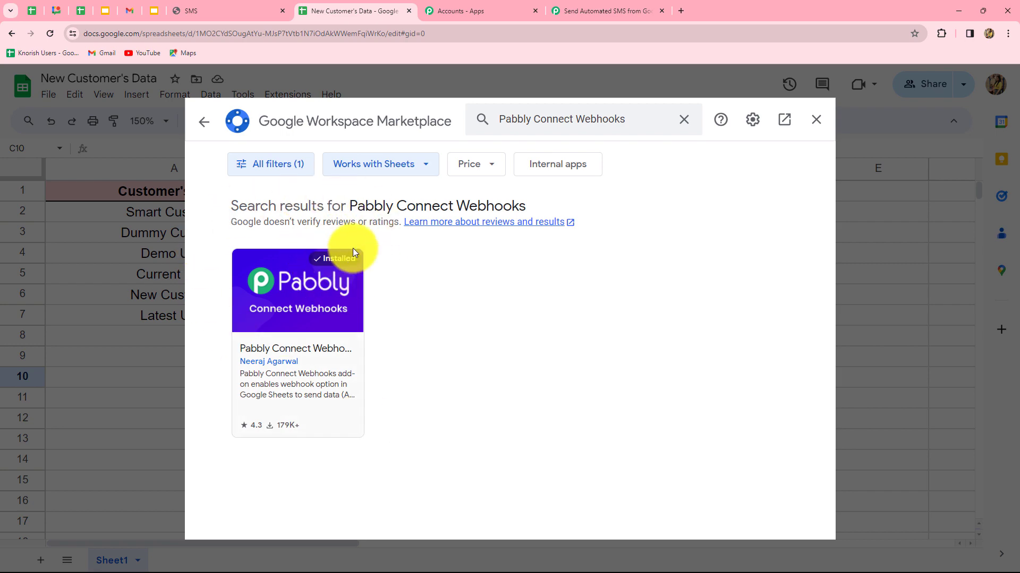
{"action": "left_click", "coordinate": [816, 119]}
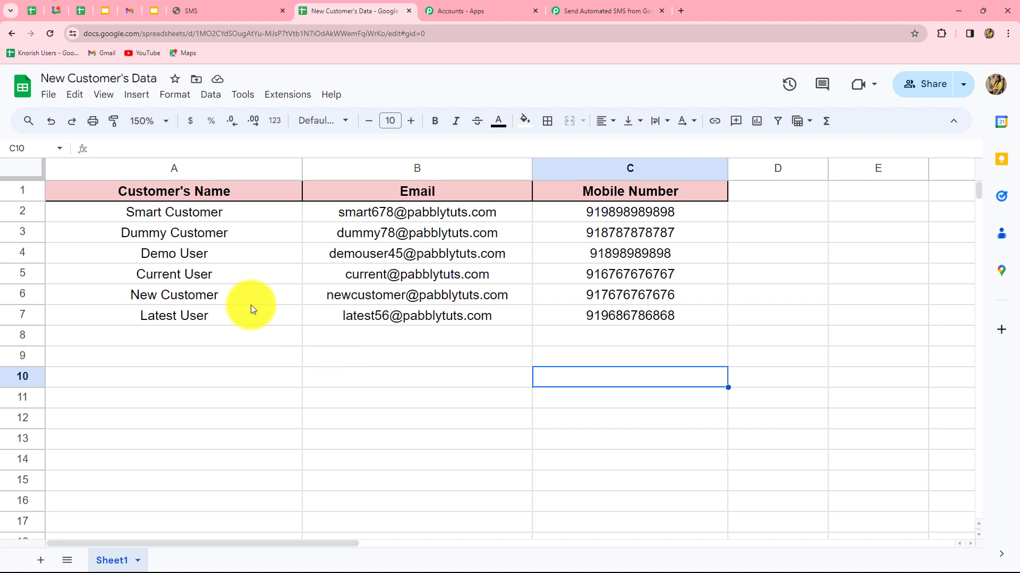
Open the Pabbly Connect Webhooks Initial Setup for Sheet1 and paste the copied webhook URL.
{"action": "left_click", "coordinate": [271, 95]}
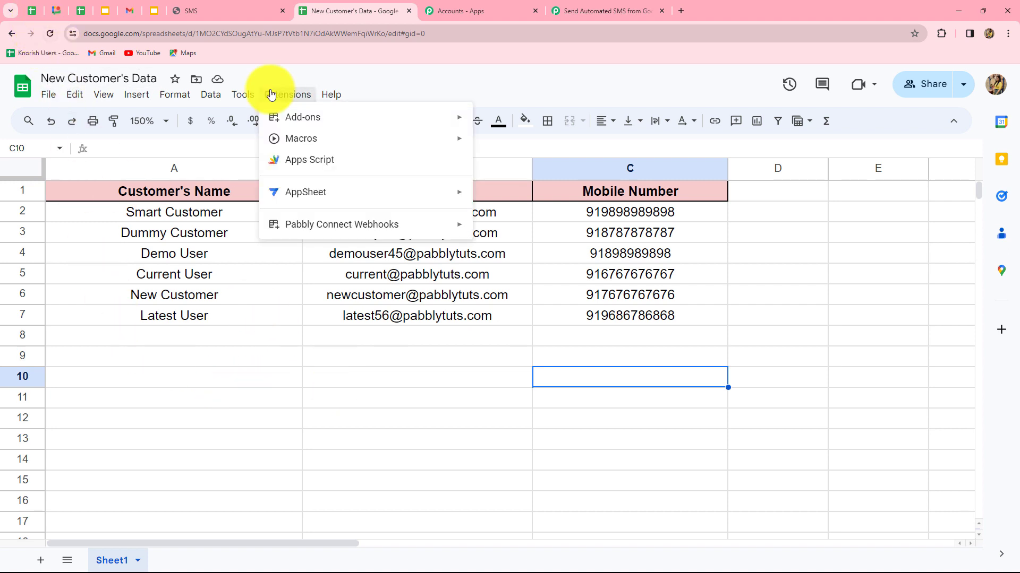
{"action": "mouse_move", "coordinate": [297, 235]}
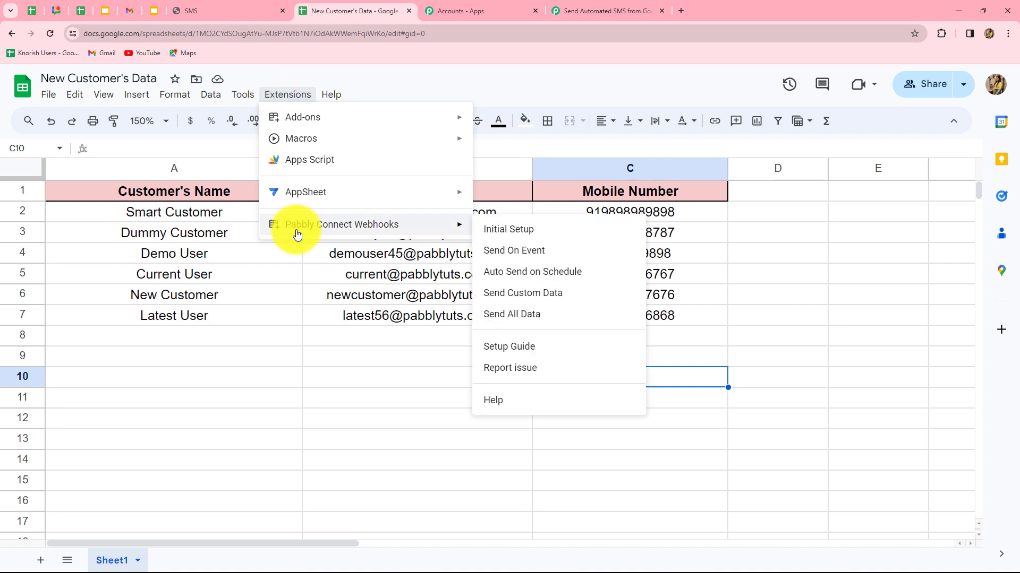
{"action": "left_click", "coordinate": [503, 233]}
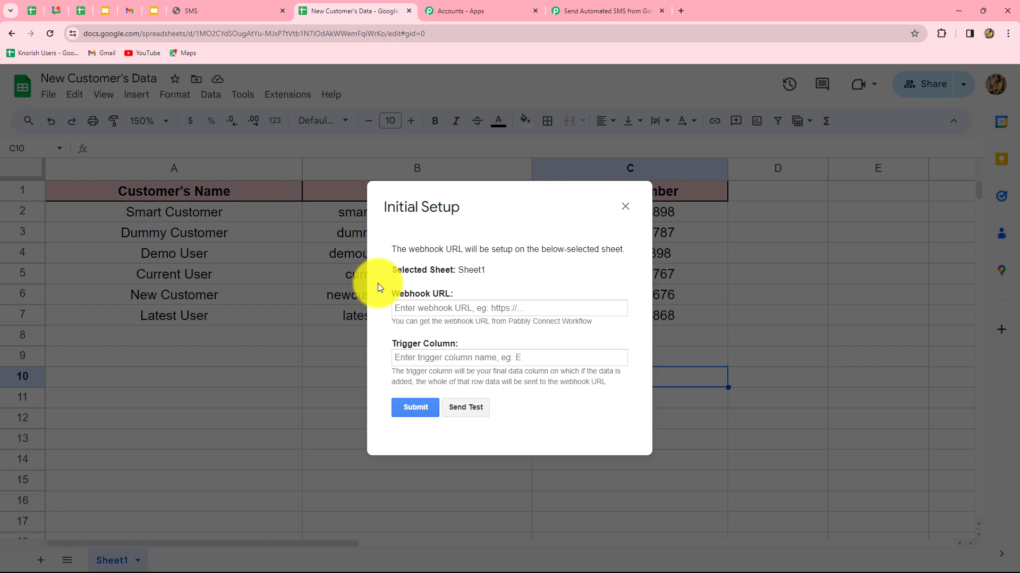
{"action": "left_click", "coordinate": [412, 312]}
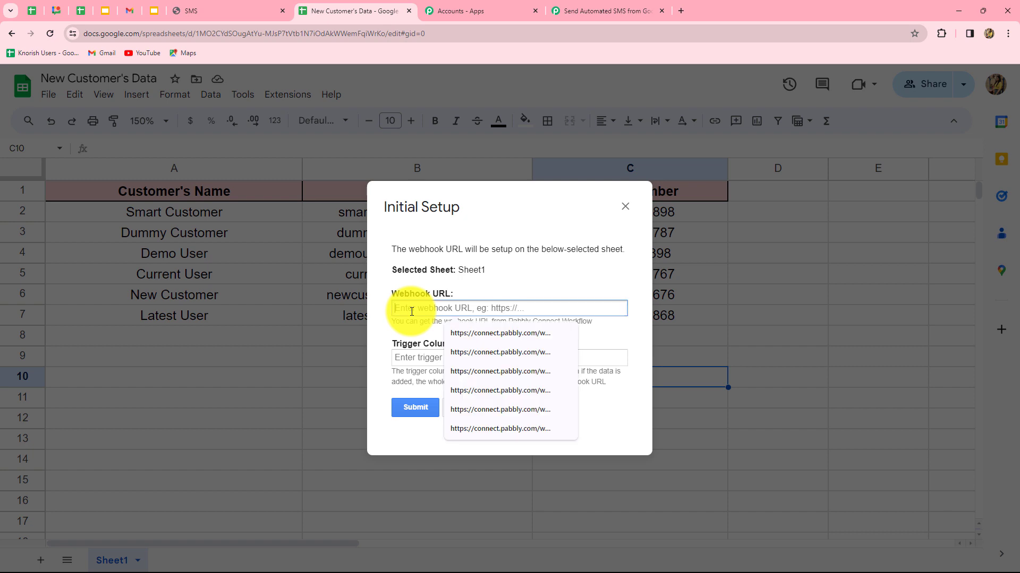
{"action": "key", "text": "ctrl+v"}
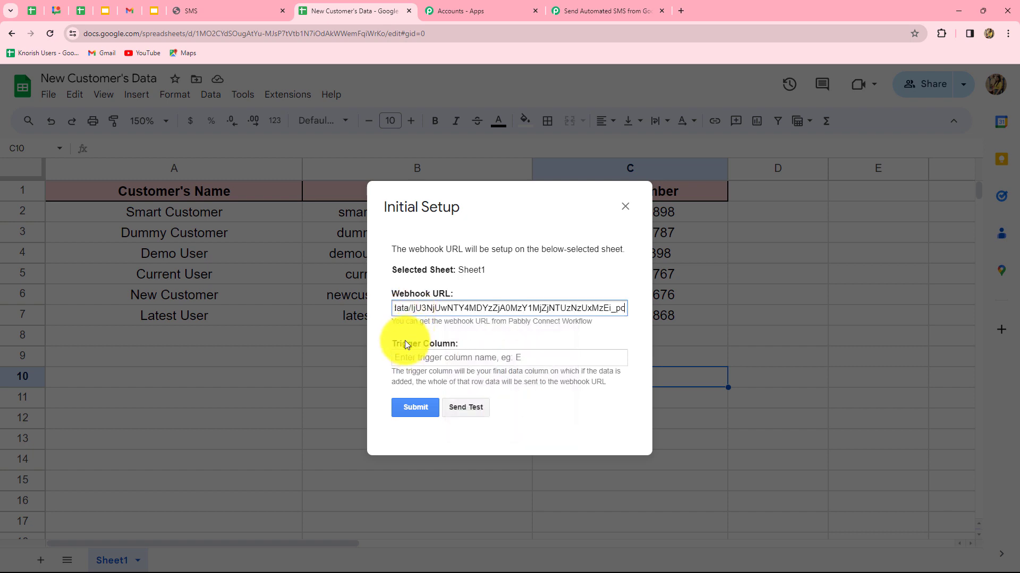
Read the trigger column explanation and set the trigger column to C in the Initial Setup.
{"action": "left_click", "coordinate": [414, 355]}
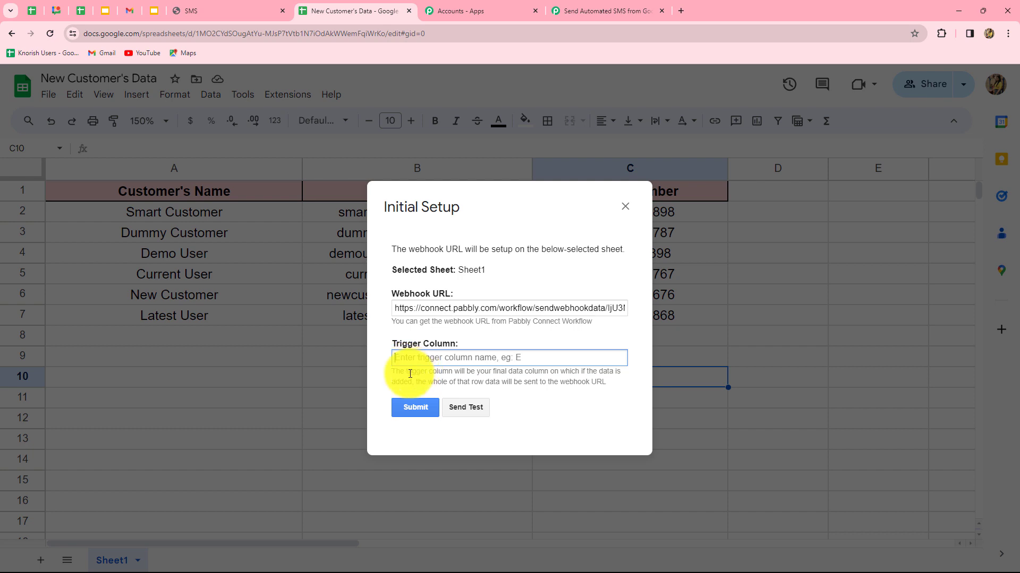
{"action": "left_click", "coordinate": [393, 372]}
{"action": "left_click_drag", "start_coordinate": [393, 371], "coordinate": [607, 381]}
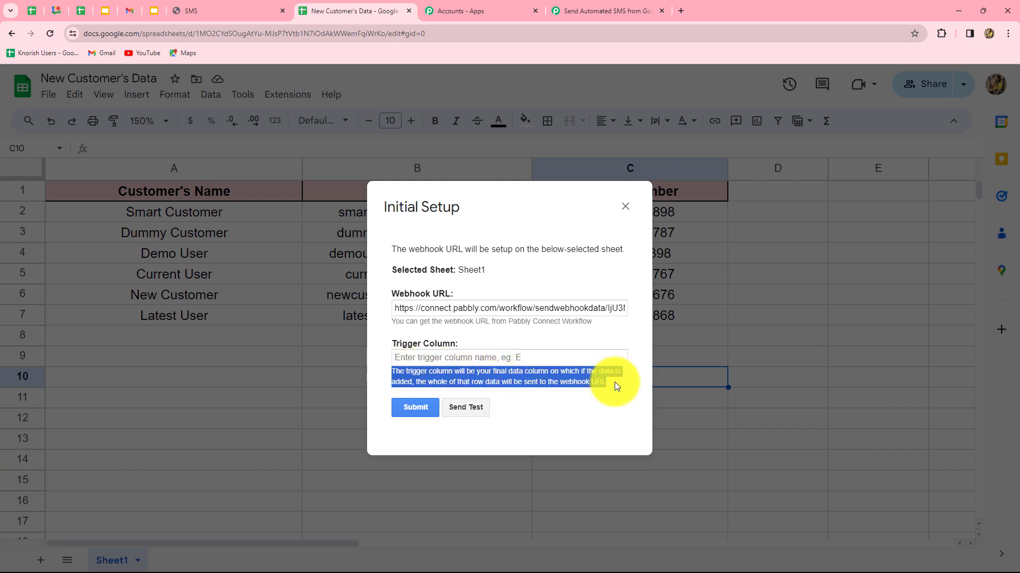
{"action": "left_click", "coordinate": [613, 397]}
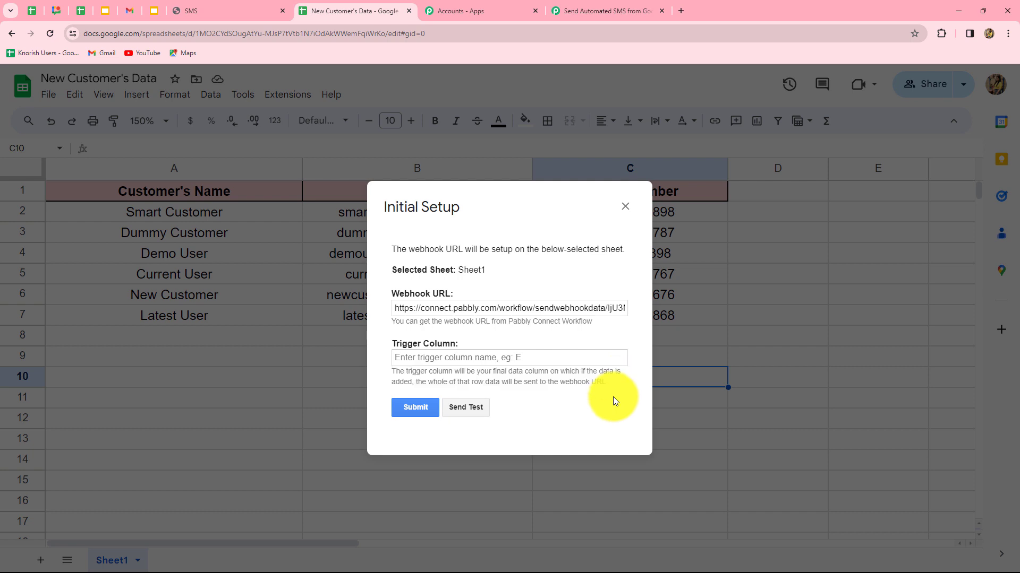
{"action": "left_click", "coordinate": [596, 359]}
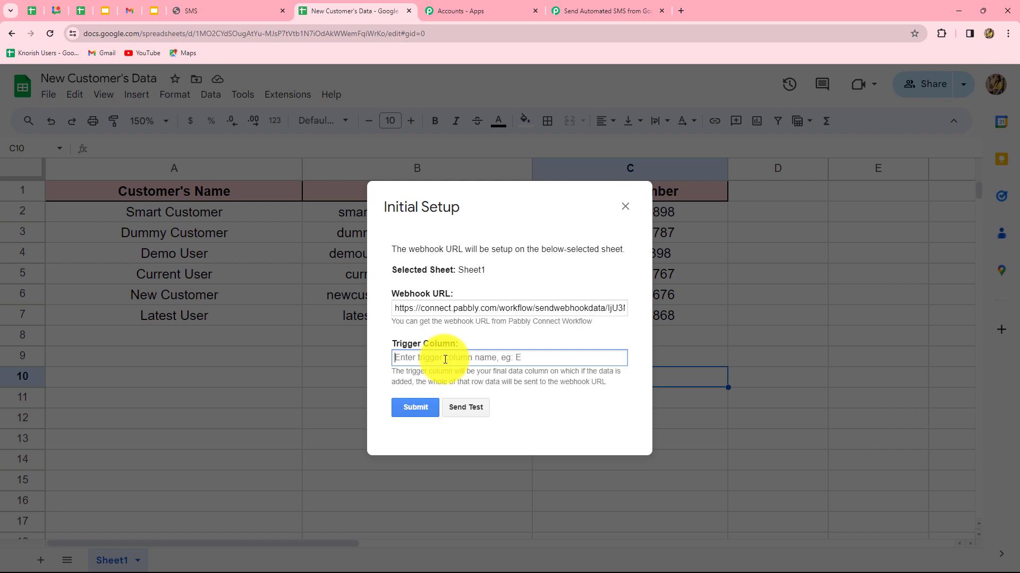
{"action": "key", "text": "Caps_Lock"}
{"action": "type", "text": "C"}
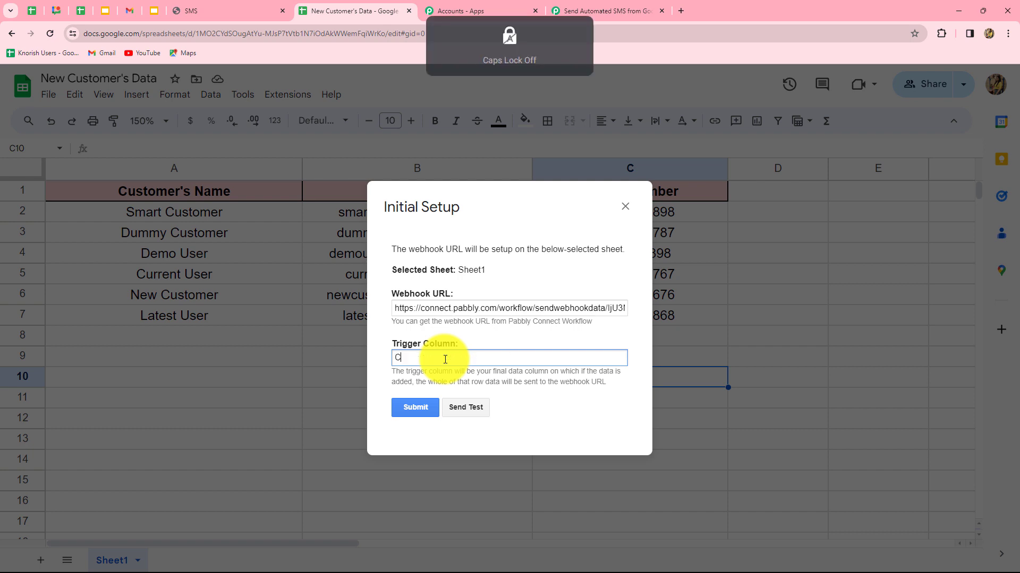
Send test data from Sheet1 to the webhook, then submit and close the Initial Setup.
{"action": "left_click", "coordinate": [454, 407]}
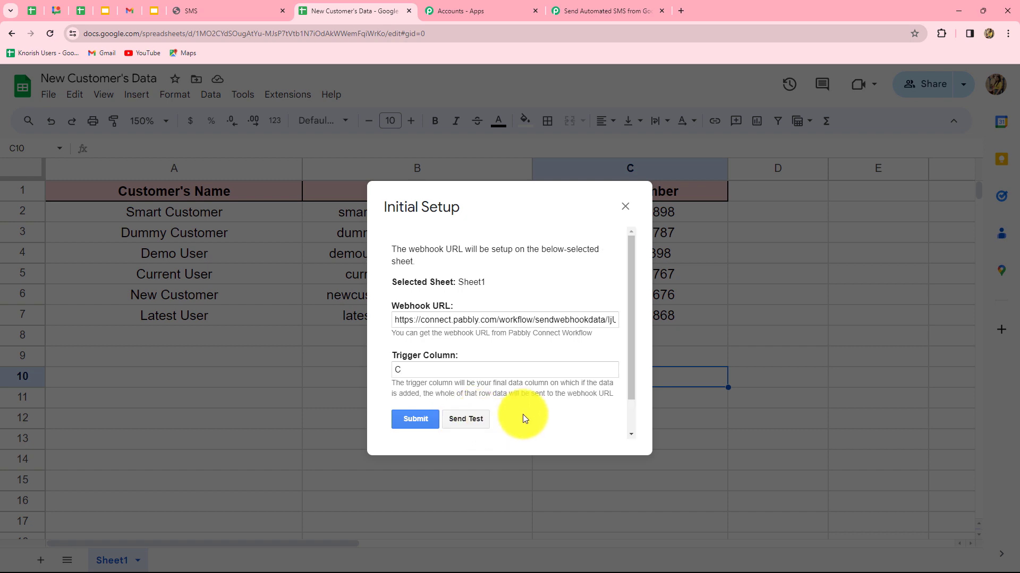
{"action": "scroll", "coordinate": [522, 415], "scroll_direction": "down", "scroll_amount": 1}
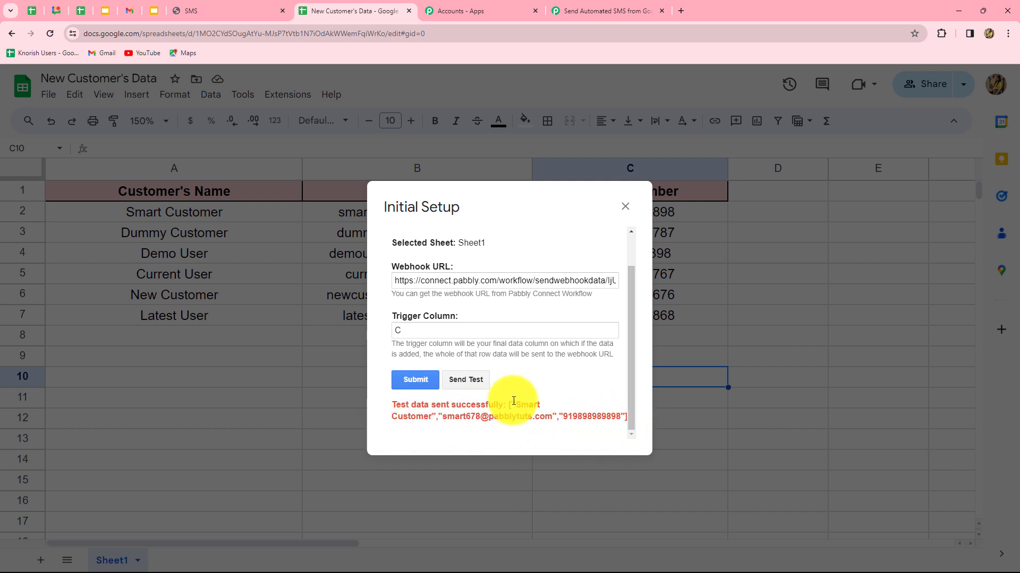
{"action": "left_click", "coordinate": [423, 380]}
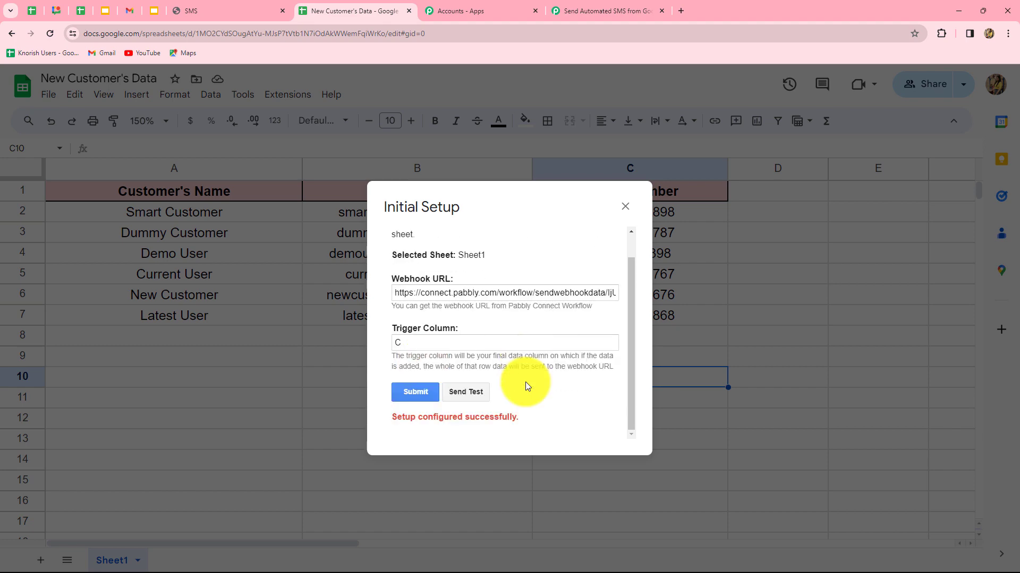
{"action": "left_click", "coordinate": [625, 207]}
Return to the Pabbly Connect workflow and review the response received by the Google Sheets trigger.
{"action": "left_click", "coordinate": [594, 14]}
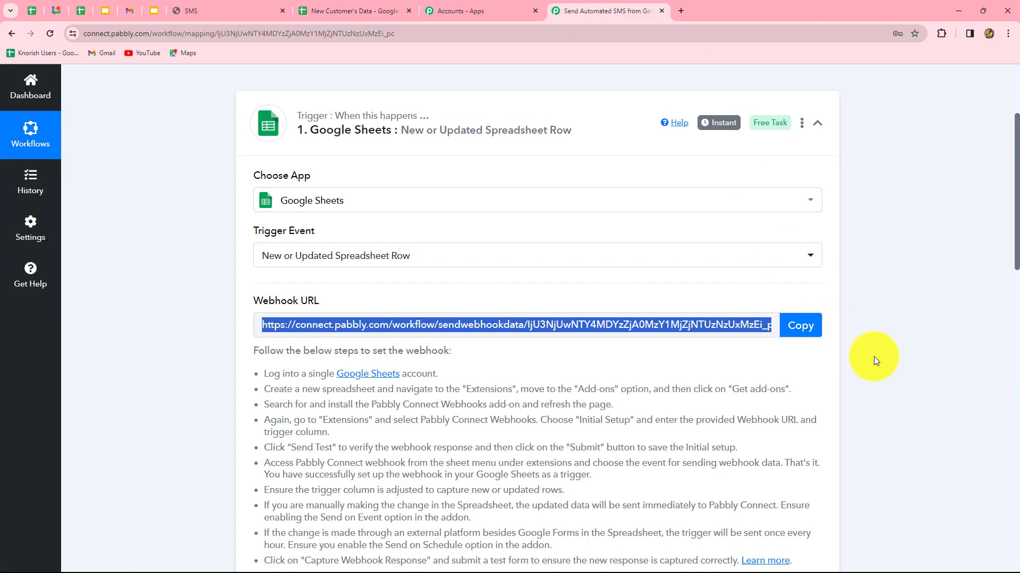
{"action": "scroll", "coordinate": [874, 356], "scroll_direction": "down", "scroll_amount": 10}
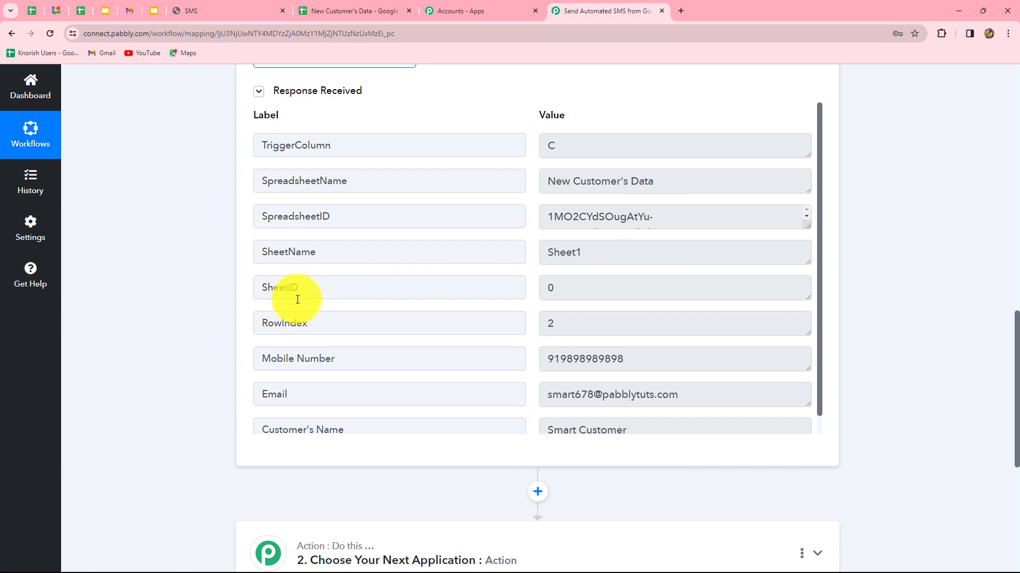
{"action": "scroll", "coordinate": [567, 340], "scroll_direction": "down", "scroll_amount": 1}
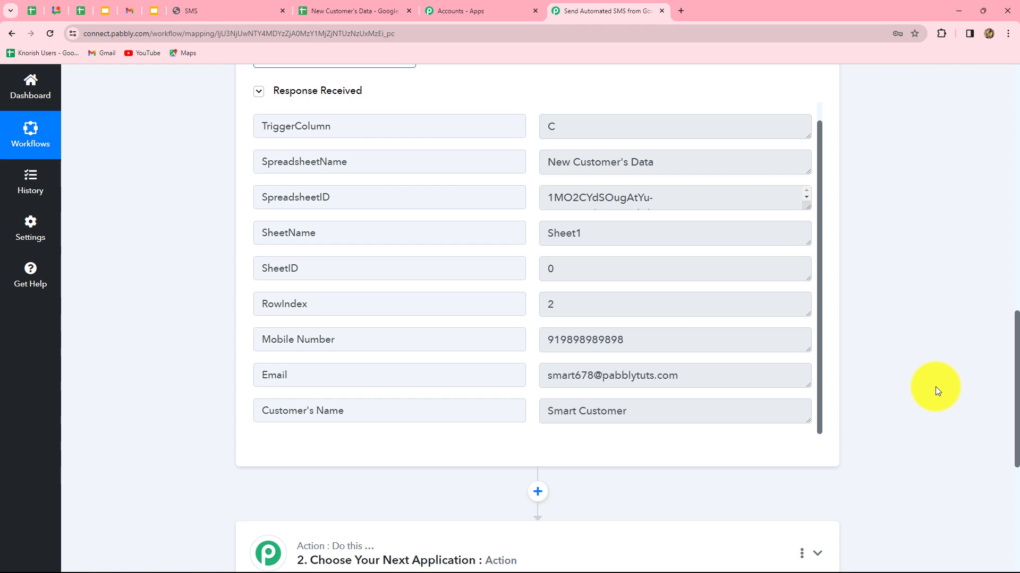
{"action": "scroll", "coordinate": [935, 392], "scroll_direction": "down", "scroll_amount": 5}
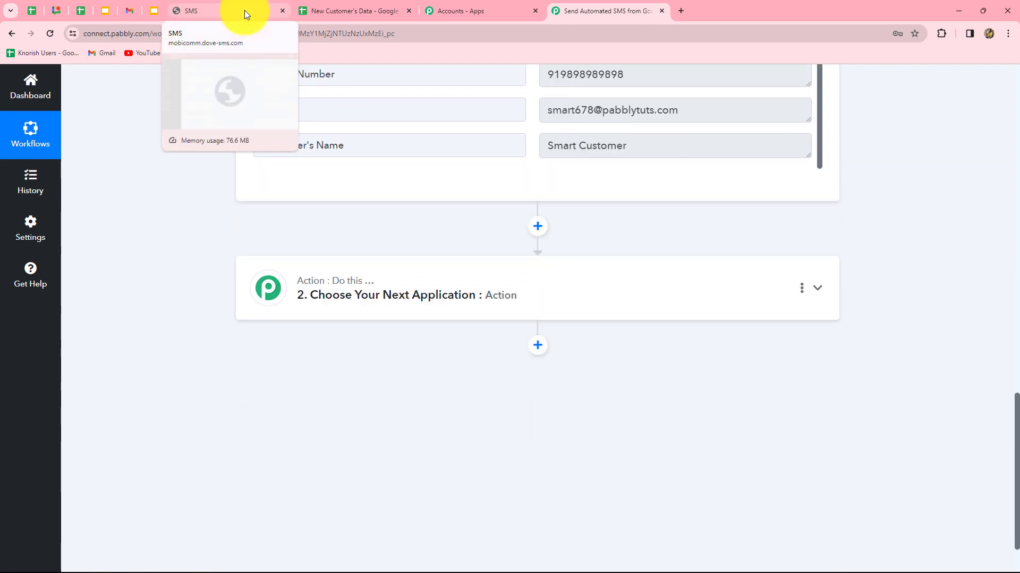
Set the workflow's action app to Dove Soft SMS with the Send SMS event.
{"action": "left_click", "coordinate": [245, 11]}
{"action": "left_click", "coordinate": [570, 11]}
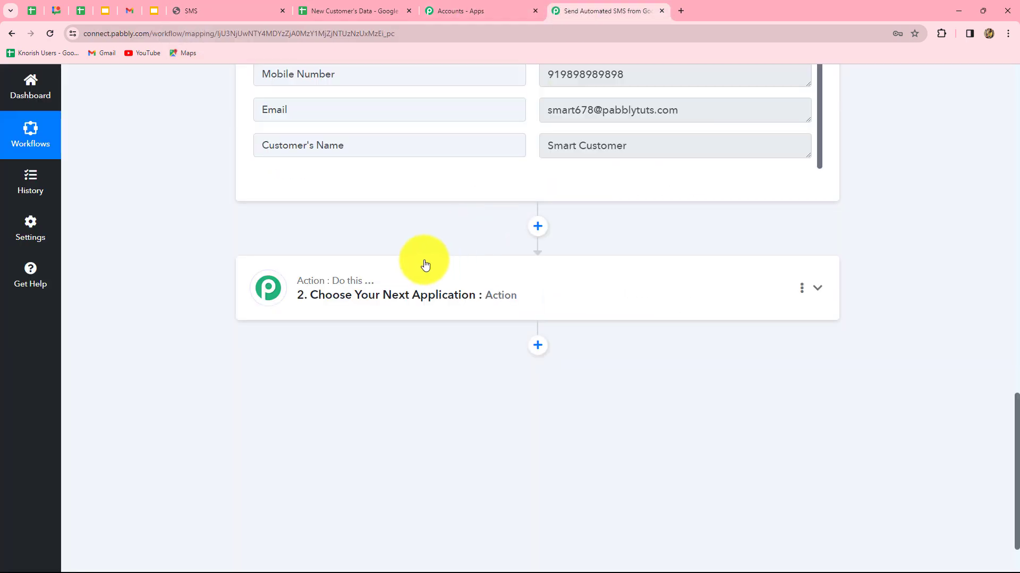
{"action": "left_click", "coordinate": [386, 291]}
{"action": "left_click", "coordinate": [303, 291]}
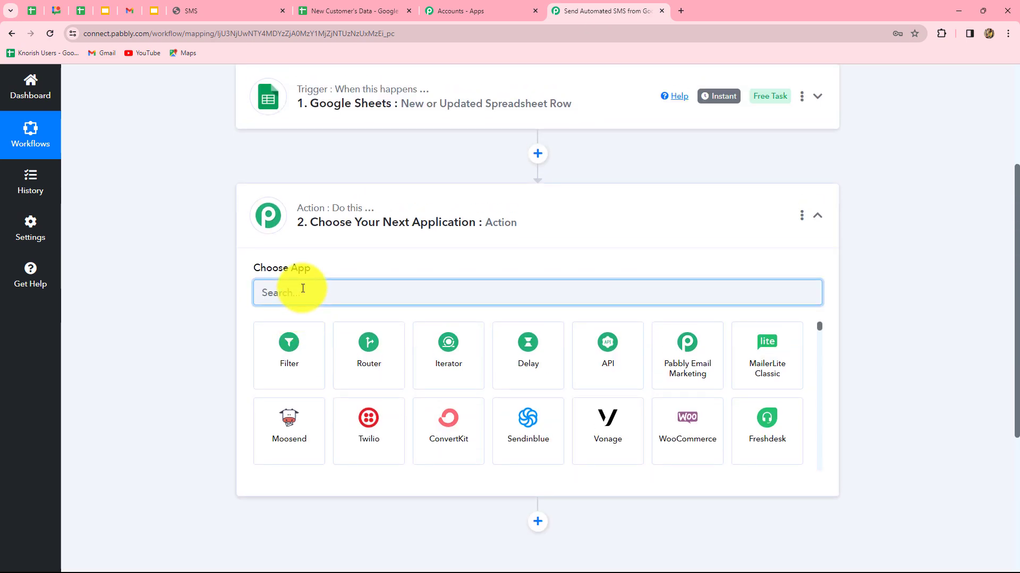
{"action": "type", "text": "Dove"}
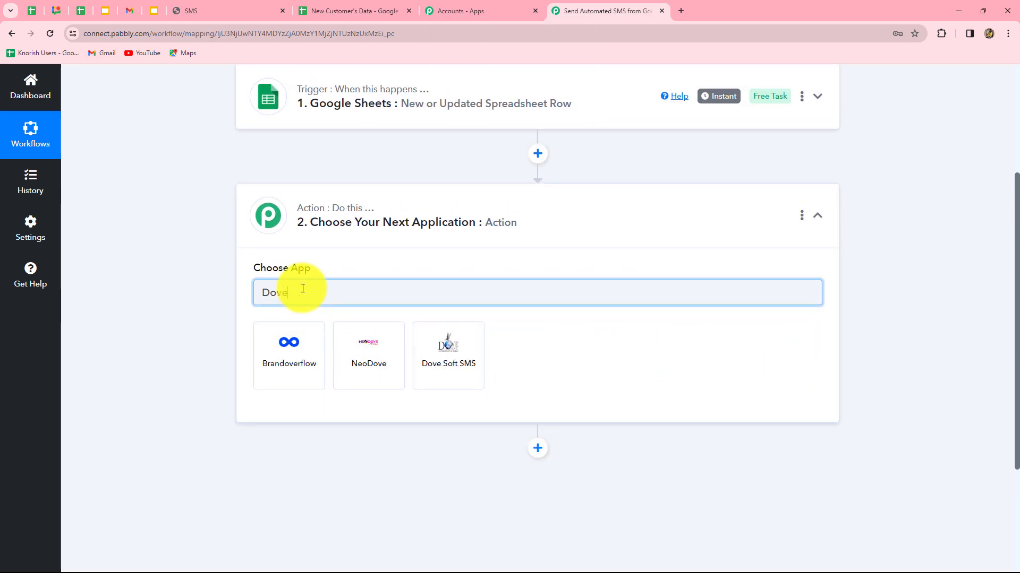
{"action": "left_click", "coordinate": [478, 350]}
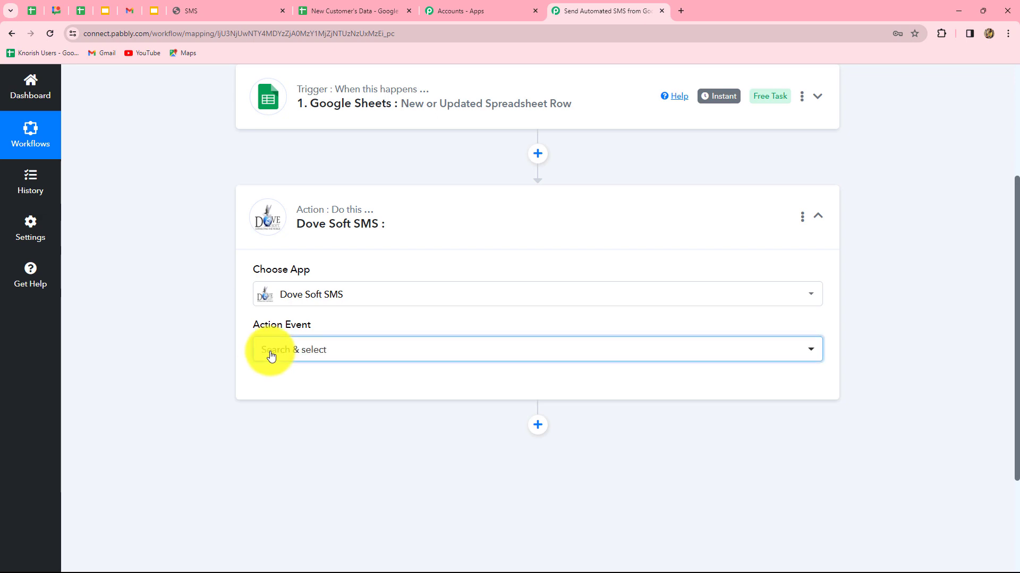
{"action": "left_click", "coordinate": [271, 354]}
{"action": "left_click", "coordinate": [289, 418]}
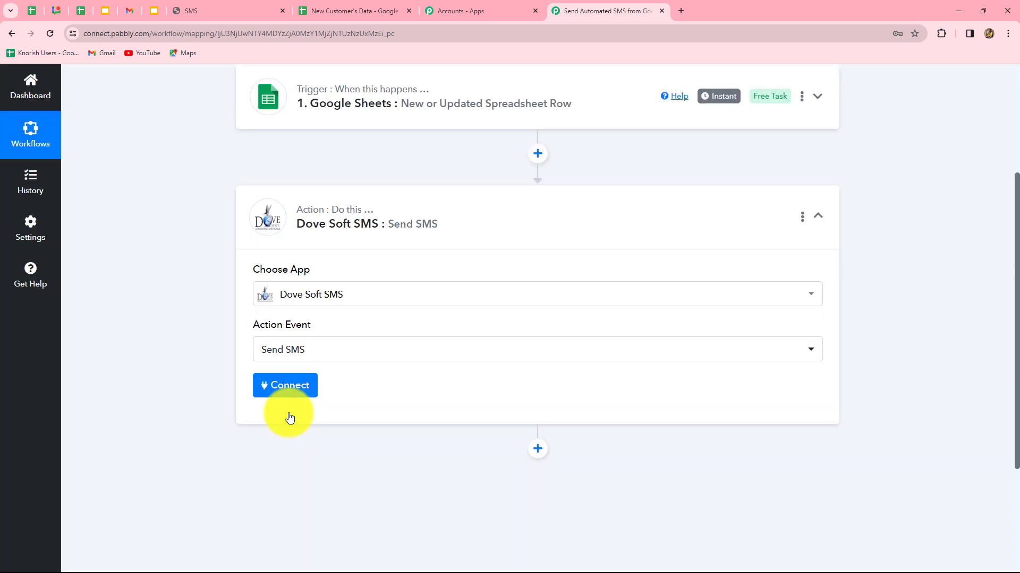
Start a new Dove Soft SMS connection and enter the account username from the JSON API sample in the Dove Soft dashboard.
{"action": "left_click", "coordinate": [290, 388]}
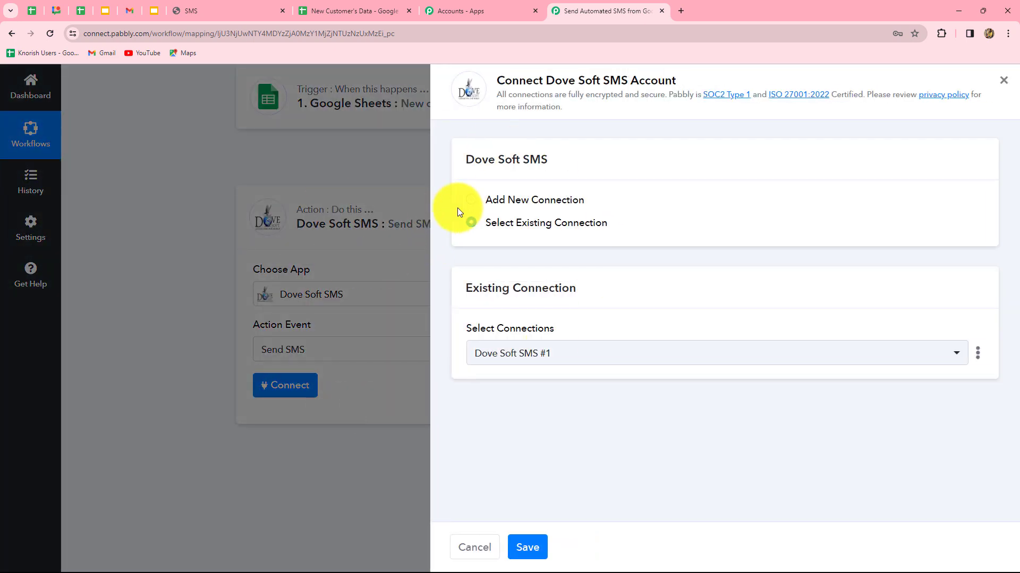
{"action": "left_click", "coordinate": [471, 200]}
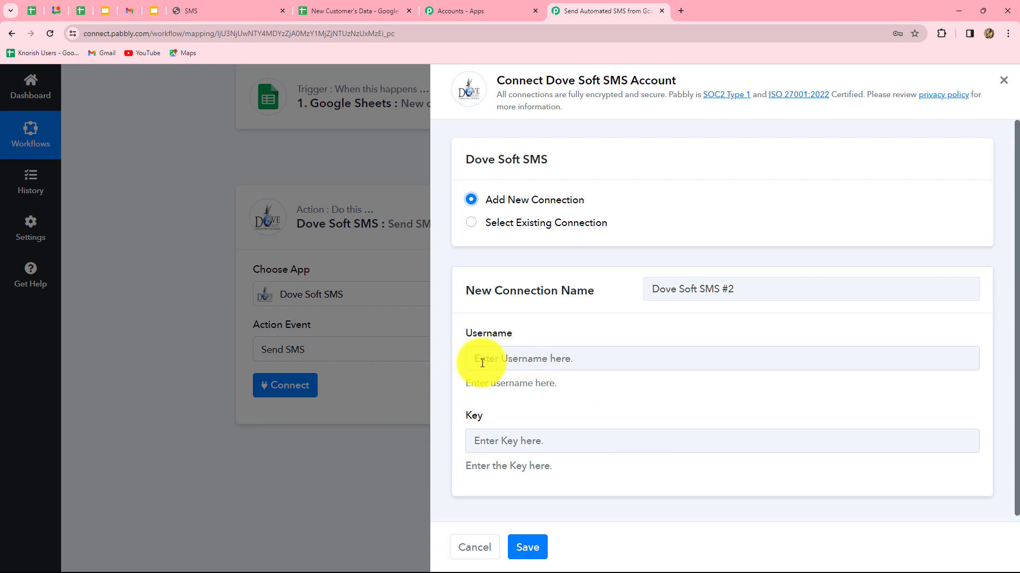
{"action": "left_click", "coordinate": [218, 9]}
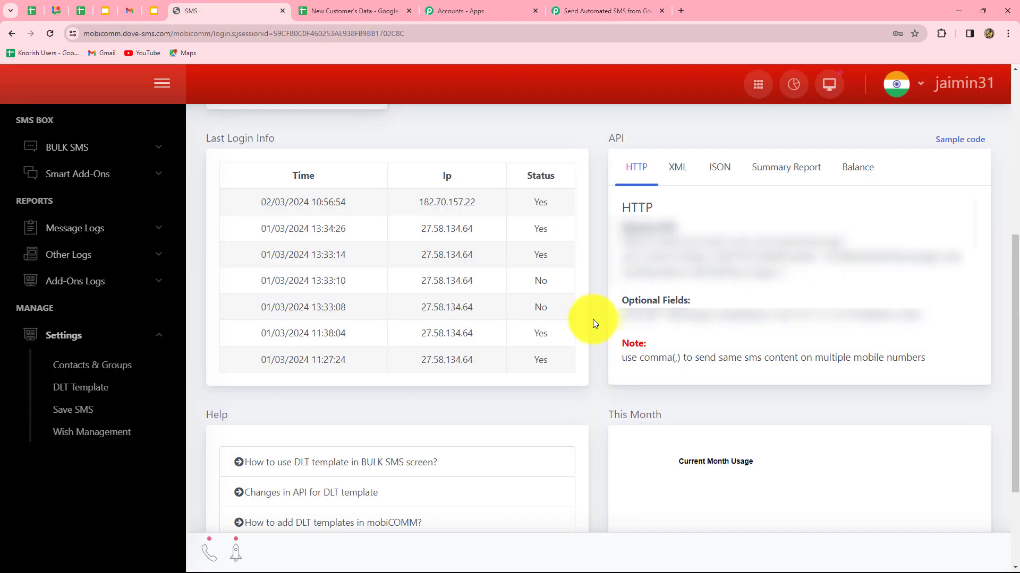
{"action": "left_click", "coordinate": [722, 165]}
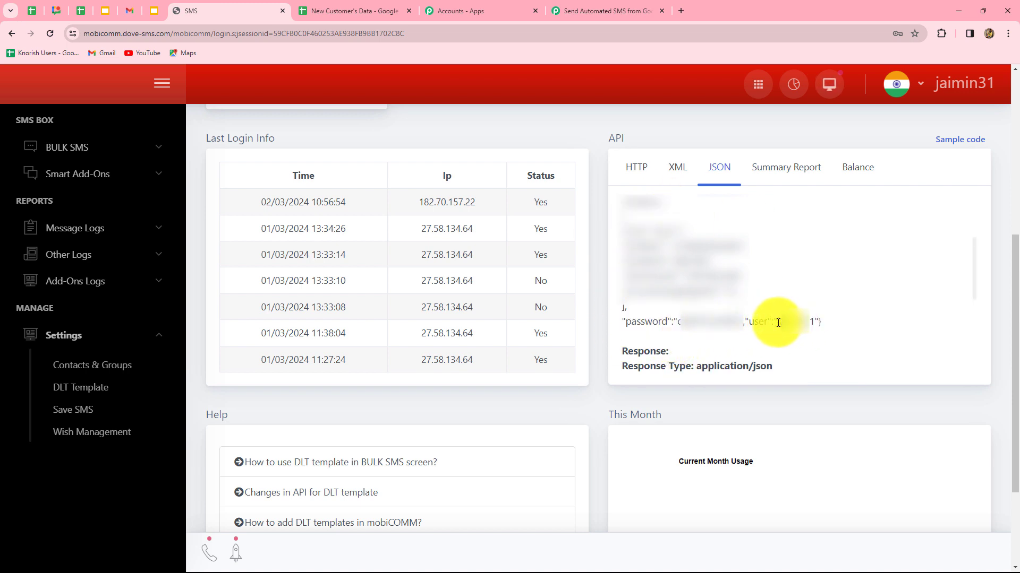
{"action": "left_click_drag", "start_coordinate": [776, 323], "coordinate": [813, 325]}
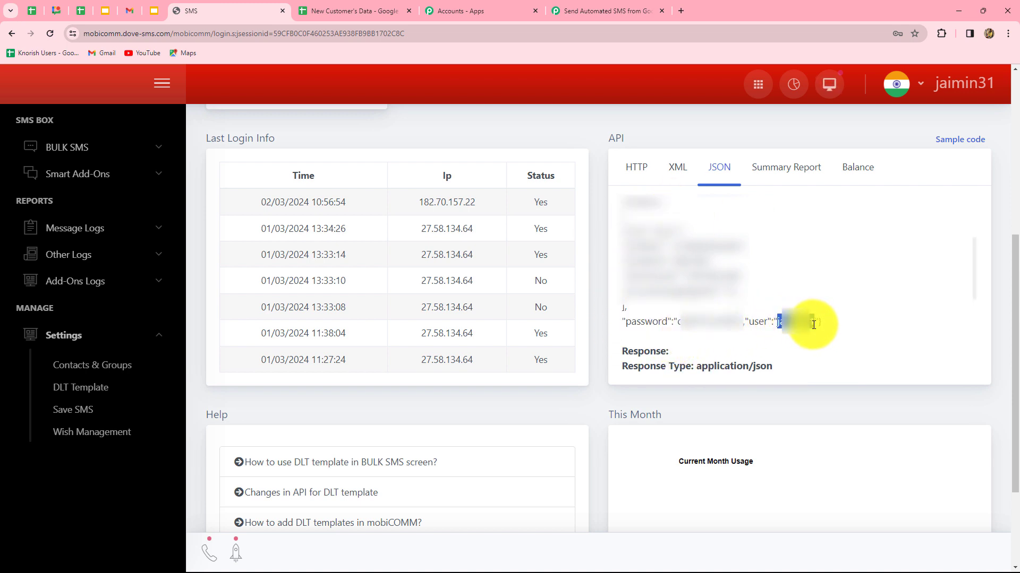
{"action": "left_click", "coordinate": [611, 9]}
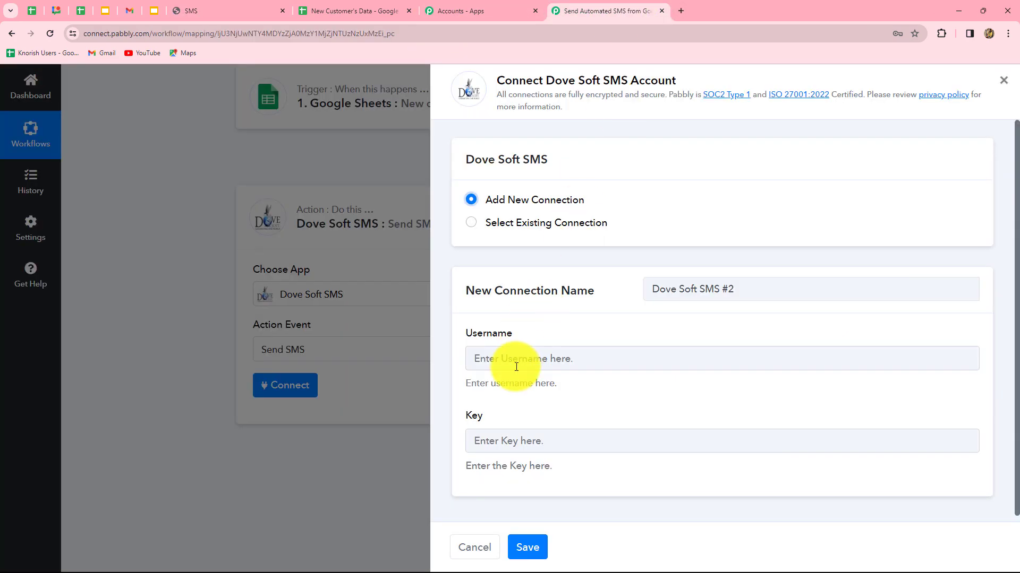
{"action": "left_click", "coordinate": [516, 367]}
{"action": "type", "text": "jaimin31"}
Copy the password from Dove Soft's JSON API sample into the connection's Key field, save the connection and look over the Send SMS fields.
{"action": "left_click", "coordinate": [239, 6]}
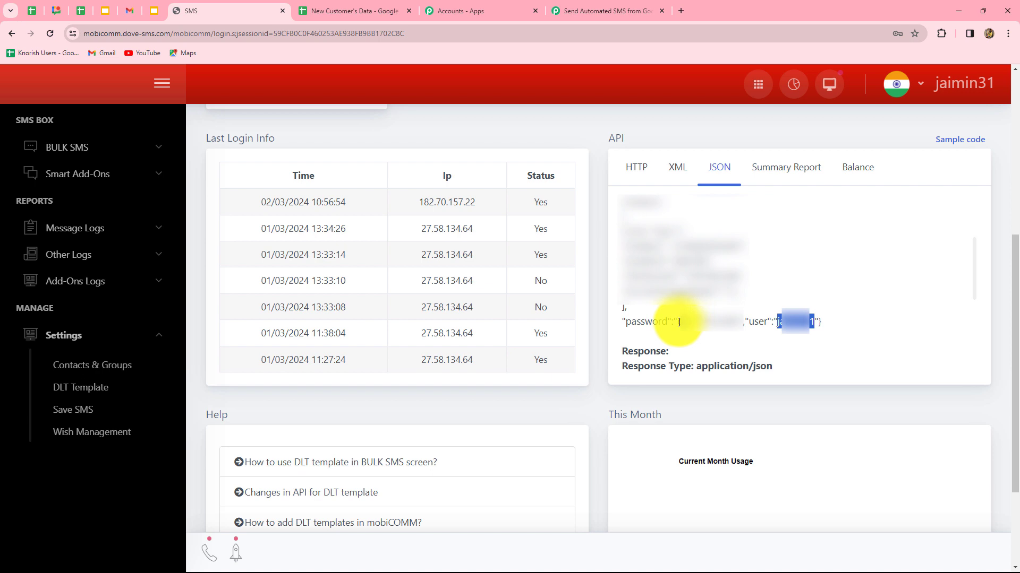
{"action": "left_click_drag", "start_coordinate": [678, 322], "coordinate": [741, 322]}
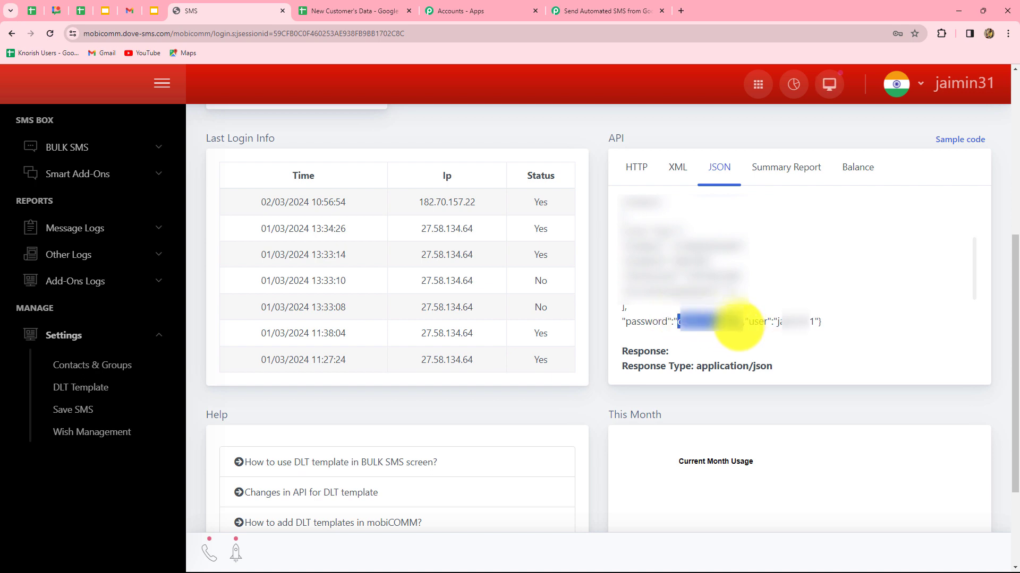
{"action": "key", "text": "ctrl+c"}
{"action": "left_click", "coordinate": [588, 8]}
{"action": "left_click", "coordinate": [504, 441]}
{"action": "key", "text": "ctrl+v"}
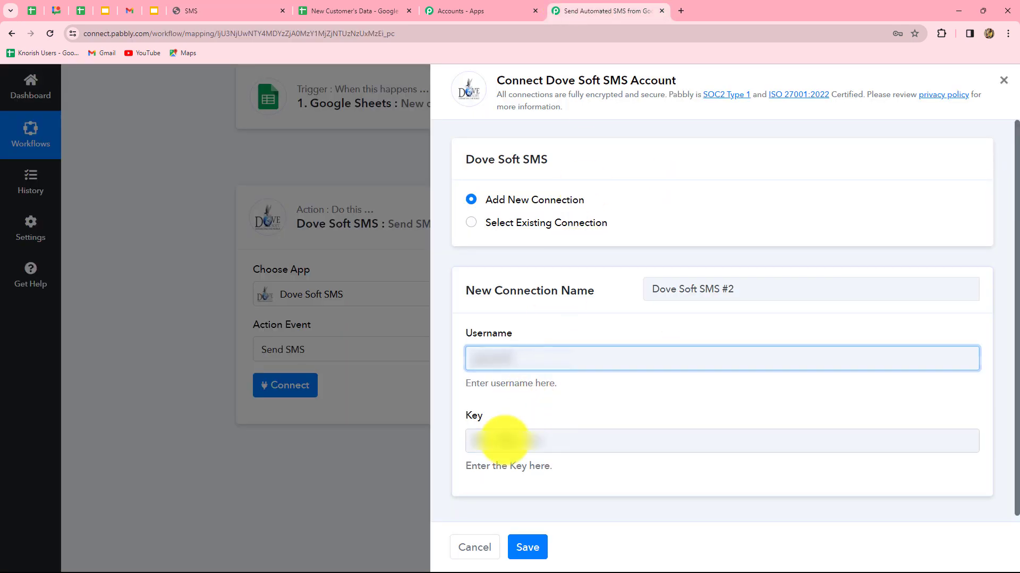
{"action": "left_click", "coordinate": [504, 441]}
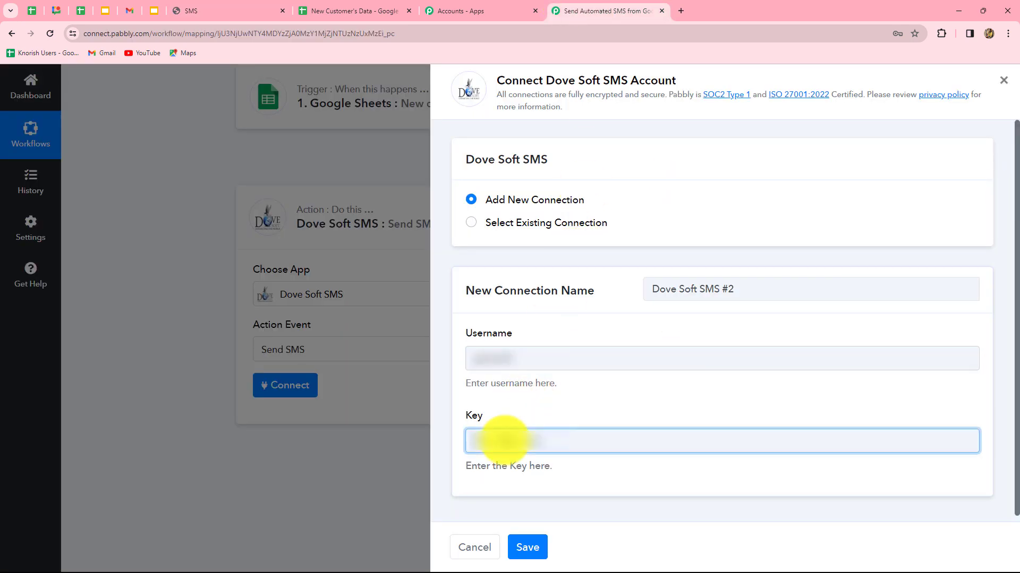
{"action": "left_click", "coordinate": [528, 547]}
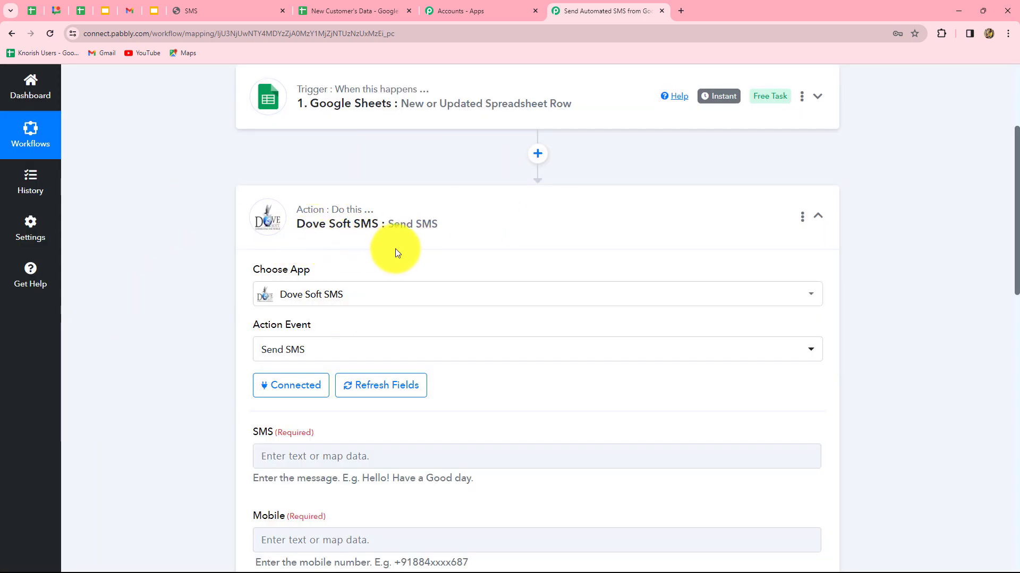
{"action": "scroll", "coordinate": [440, 320], "scroll_direction": "down", "scroll_amount": 15}
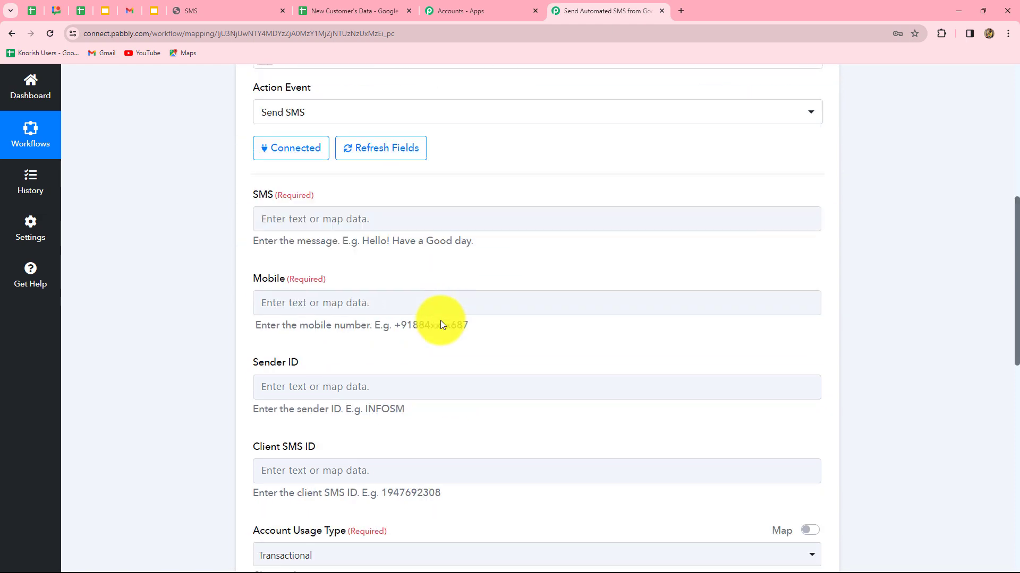
{"action": "scroll", "coordinate": [440, 320], "scroll_direction": "up", "scroll_amount": 10}
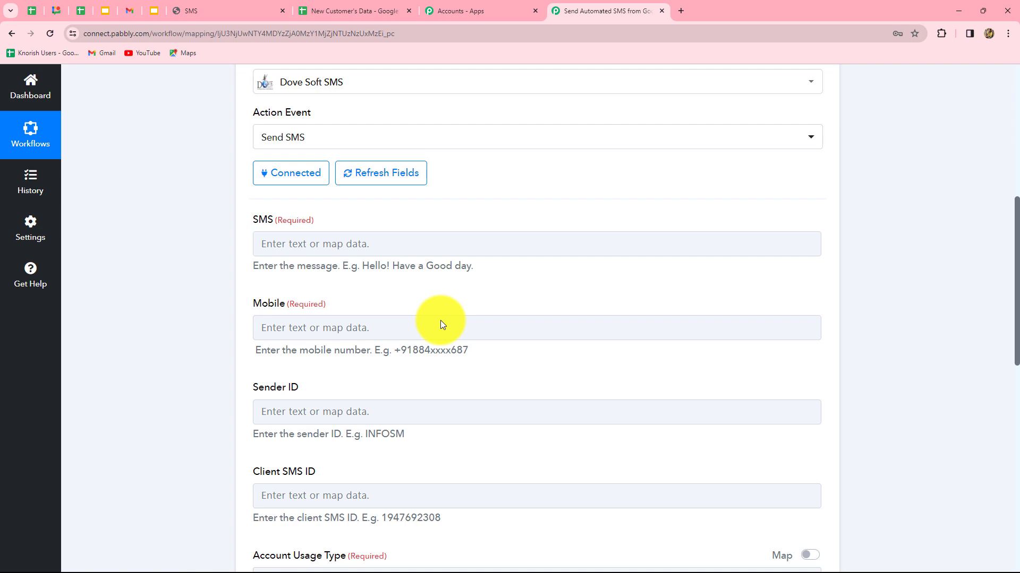
Begin the SMS message with "Dear," followed by the Customer's Name value mapped from the Google Sheets trigger.
{"action": "scroll", "coordinate": [441, 324], "scroll_direction": "down", "scroll_amount": 1}
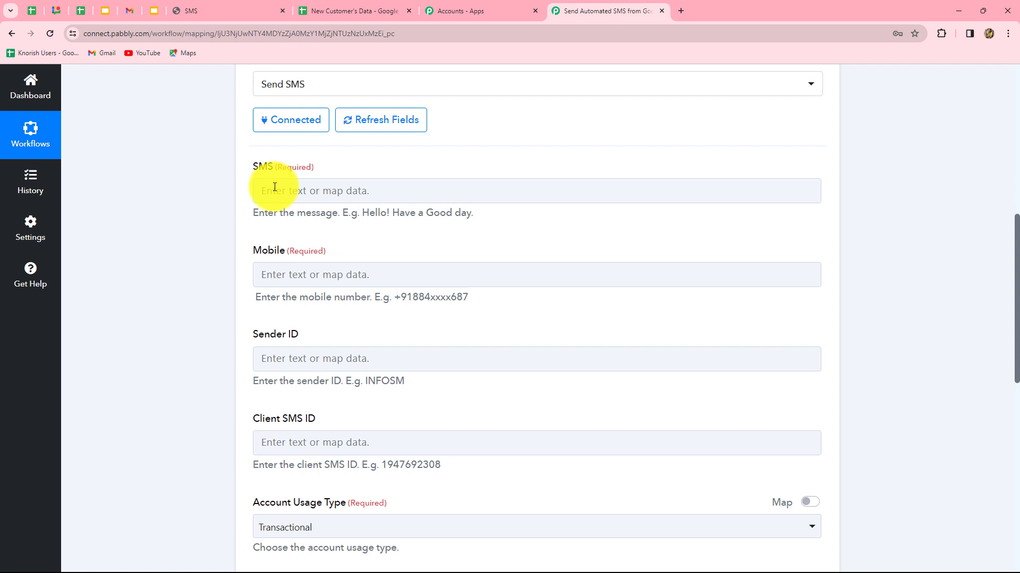
{"action": "left_click", "coordinate": [275, 189]}
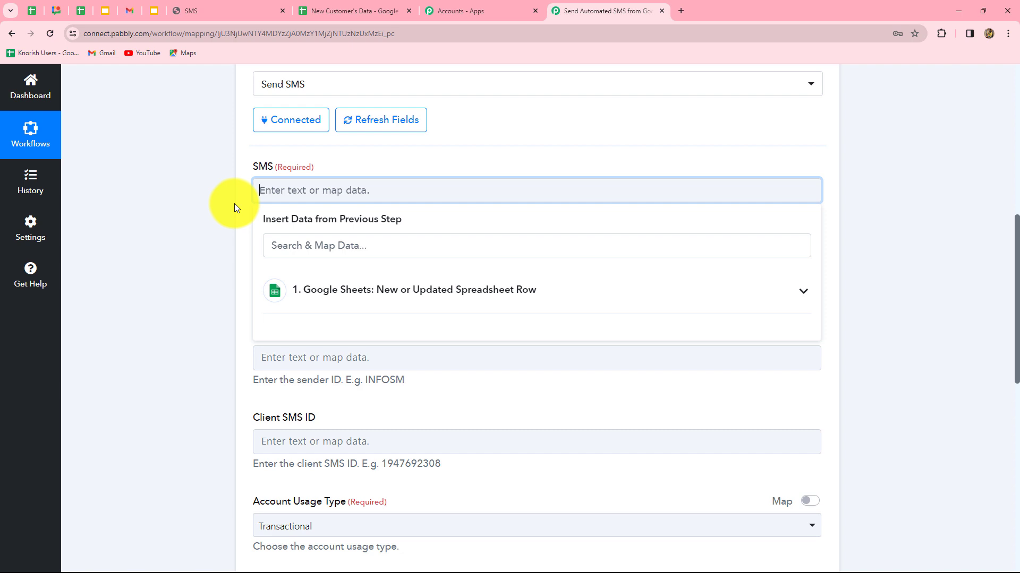
{"action": "type", "text": "Dear,"}
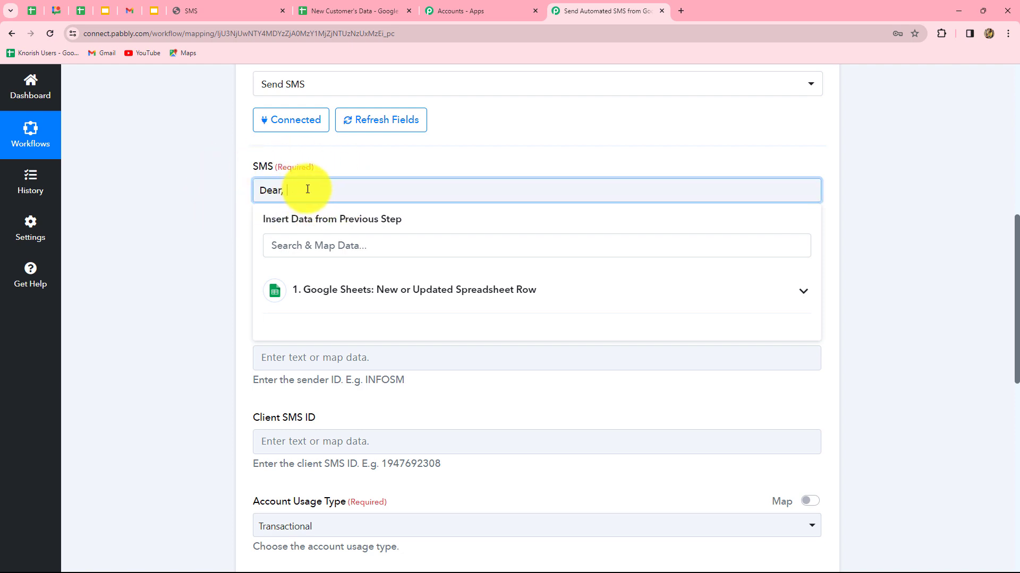
{"action": "left_click", "coordinate": [340, 287]}
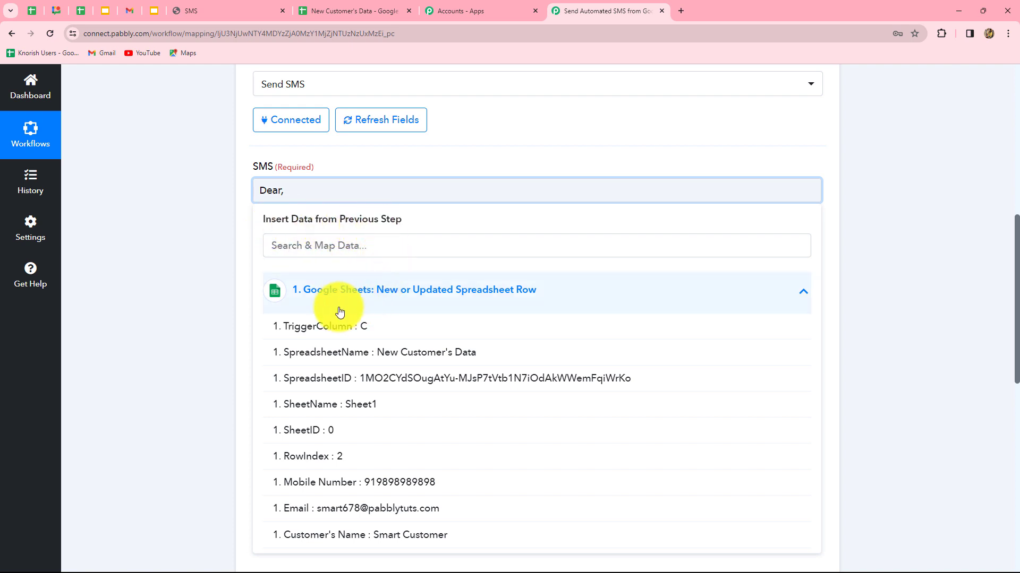
{"action": "scroll", "coordinate": [457, 412], "scroll_direction": "down", "scroll_amount": 1}
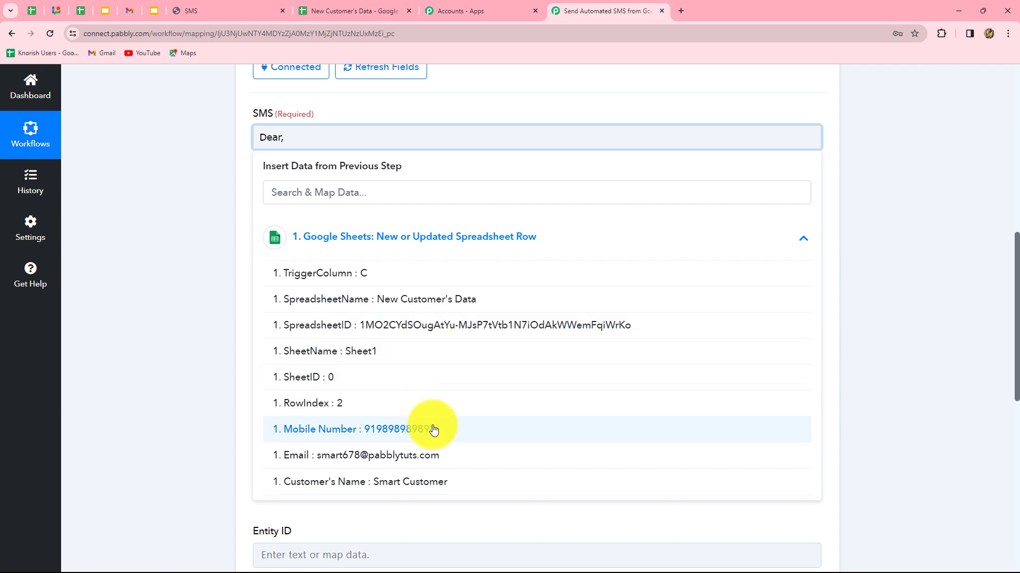
{"action": "left_click", "coordinate": [428, 487]}
{"action": "left_click", "coordinate": [920, 329]}
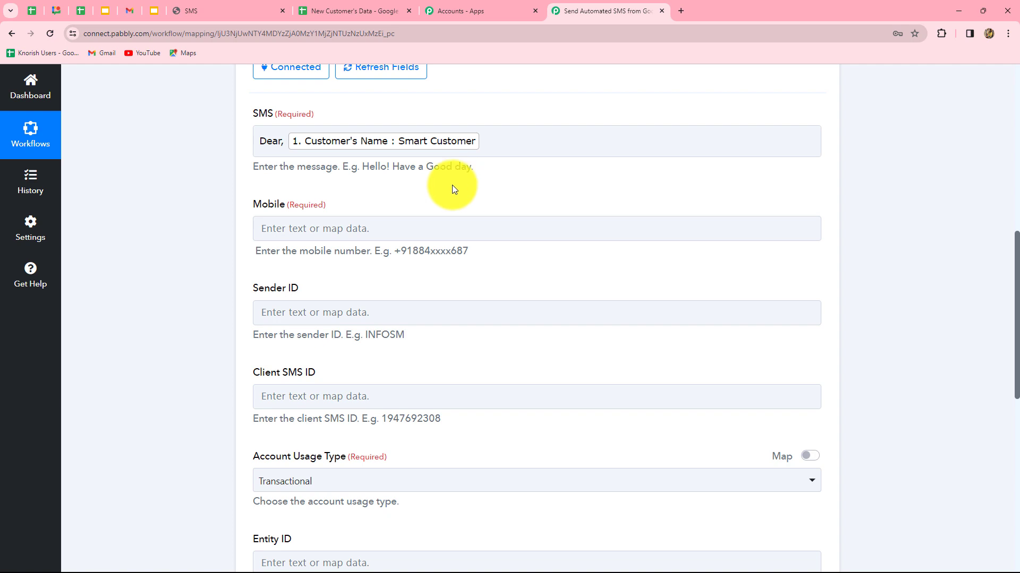
Paste the message body below the greeting, offering Divine Glamour Makeup Studio's grand opening discount of 20% off any service, signed "DivineGlamour.".
{"action": "left_click", "coordinate": [499, 152]}
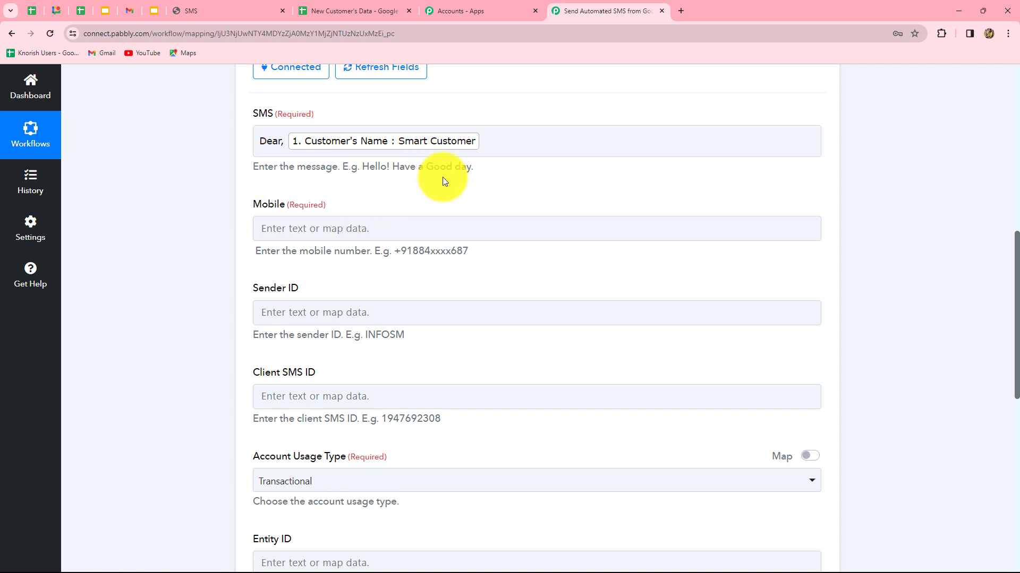
{"action": "left_click", "coordinate": [482, 143]}
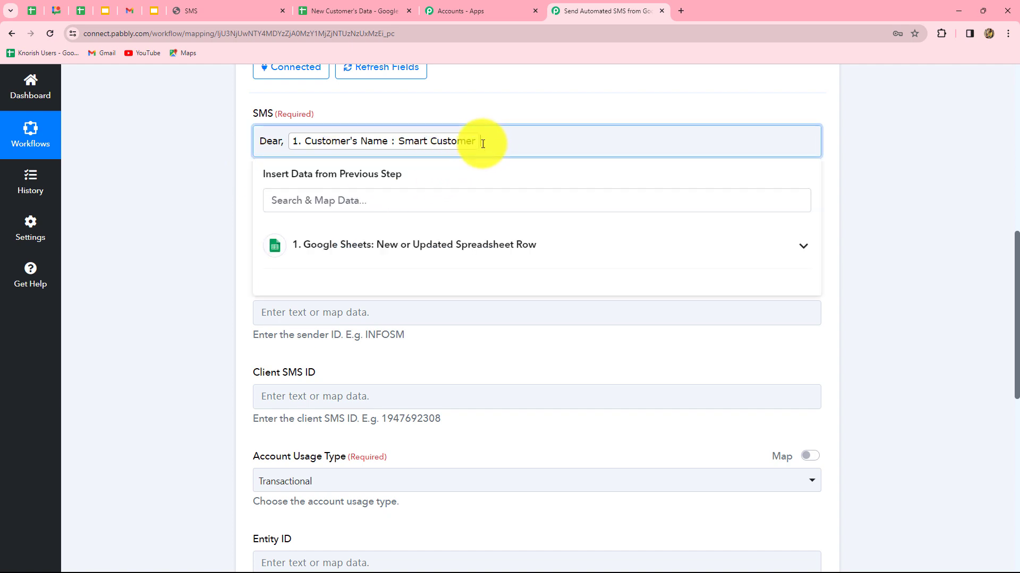
{"action": "key", "text": "Return"}
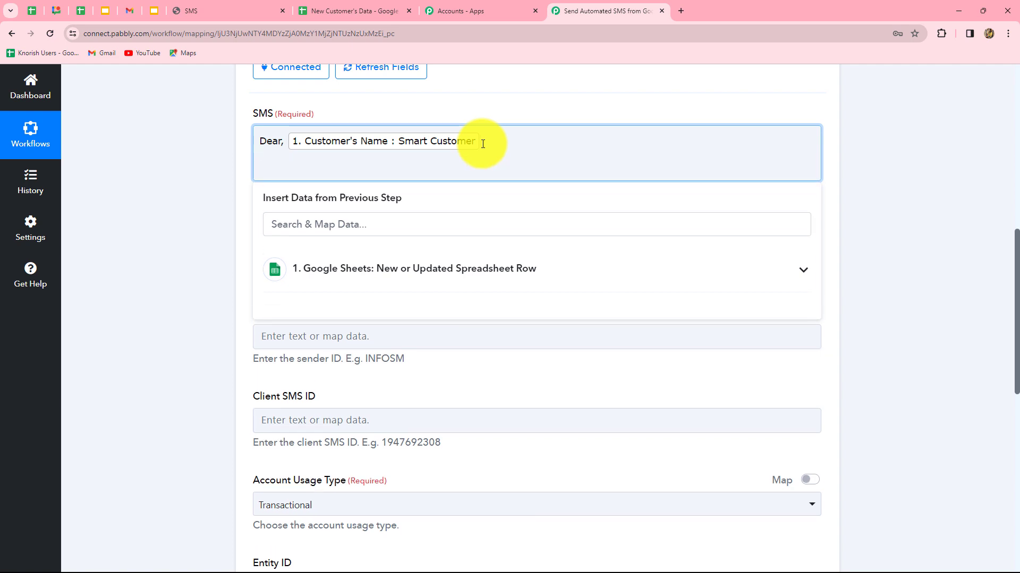
{"action": "key", "text": "ctrl+v"}
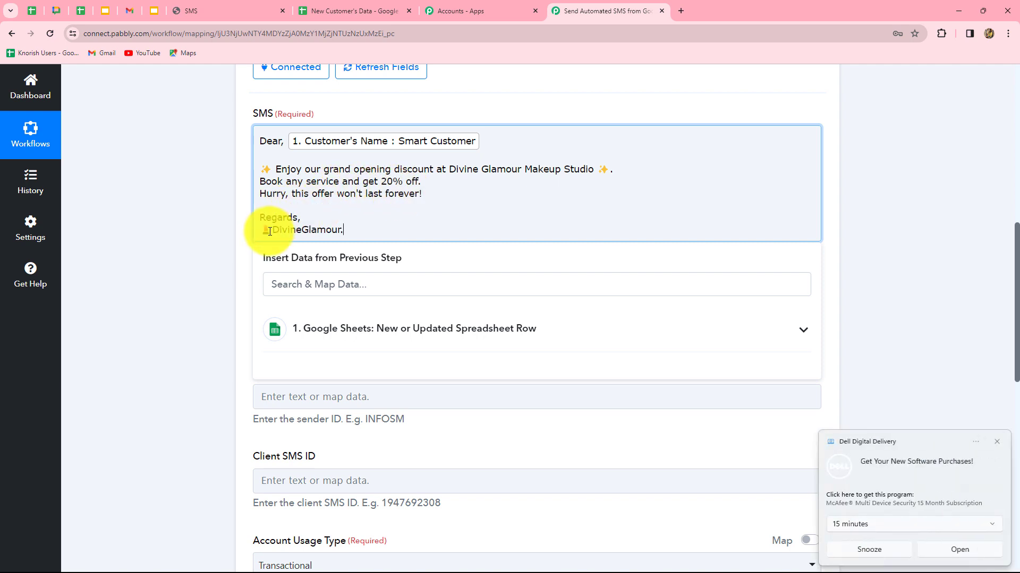
{"action": "left_click", "coordinate": [348, 231]}
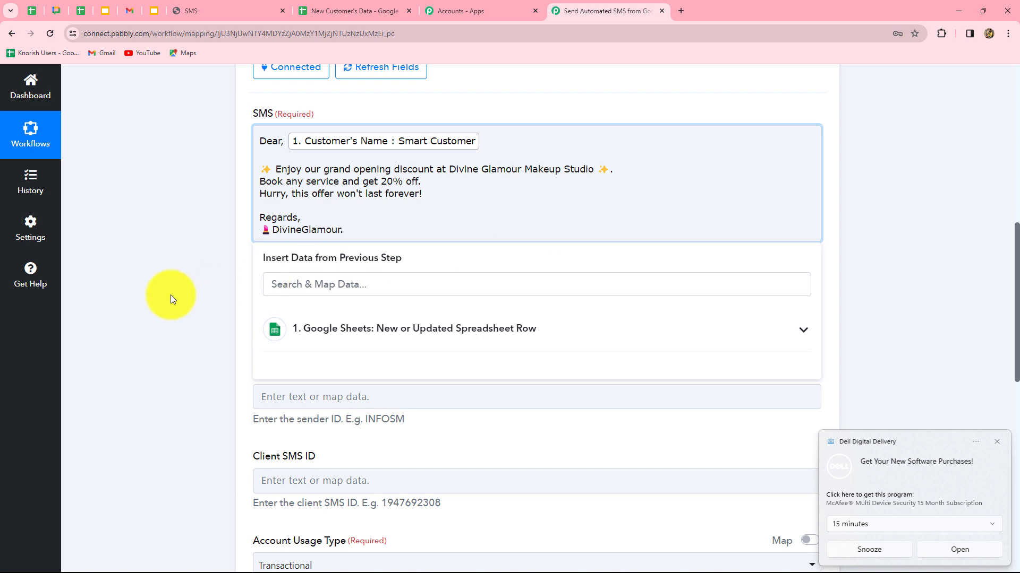
{"action": "left_click", "coordinate": [171, 295]}
Map the Mobile field to the Google Sheets Mobile Number value and put a "+" in front of it.
{"action": "scroll", "coordinate": [304, 273], "scroll_direction": "down", "scroll_amount": 3}
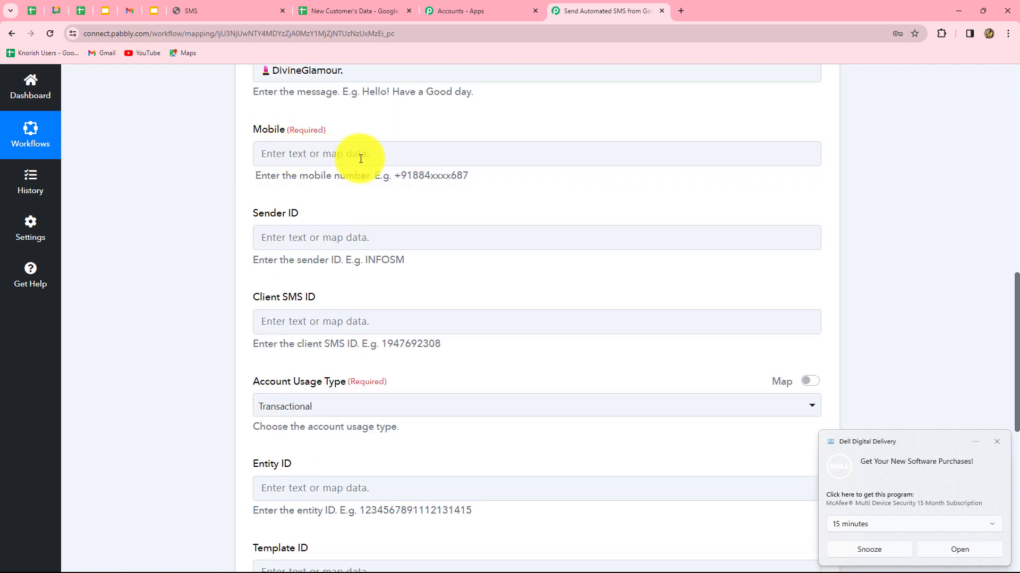
{"action": "left_click", "coordinate": [387, 157]}
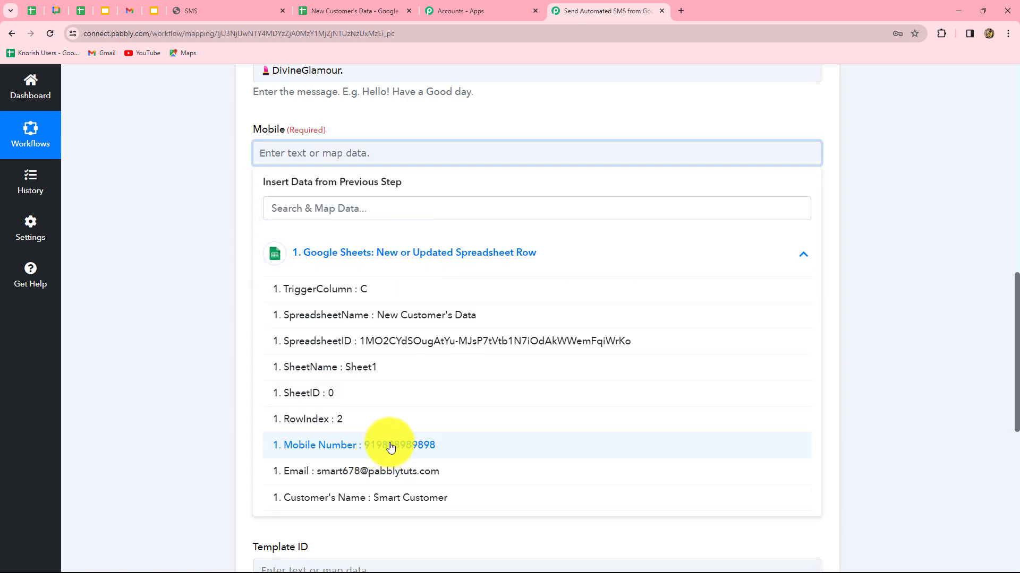
{"action": "left_click", "coordinate": [390, 448]}
{"action": "left_click", "coordinate": [939, 371]}
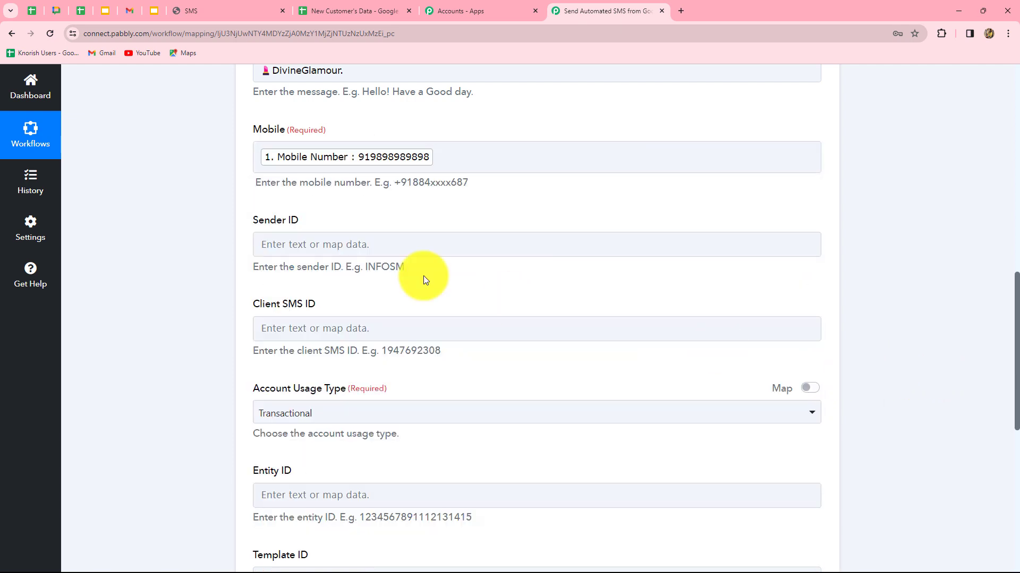
{"action": "left_click", "coordinate": [390, 192]}
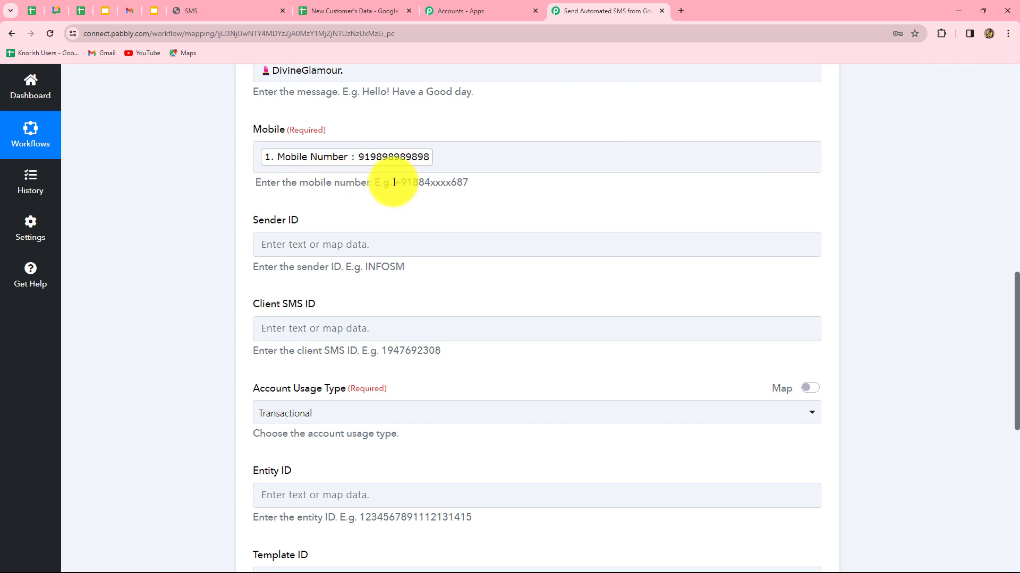
{"action": "left_click_drag", "start_coordinate": [394, 182], "coordinate": [463, 187]}
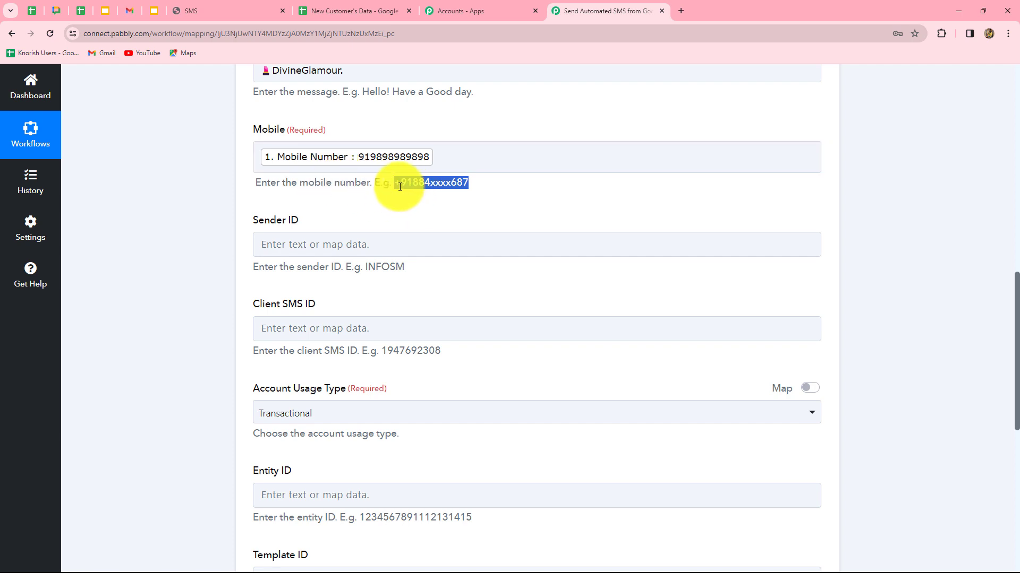
{"action": "left_click", "coordinate": [268, 166]}
{"action": "left_click", "coordinate": [260, 159]}
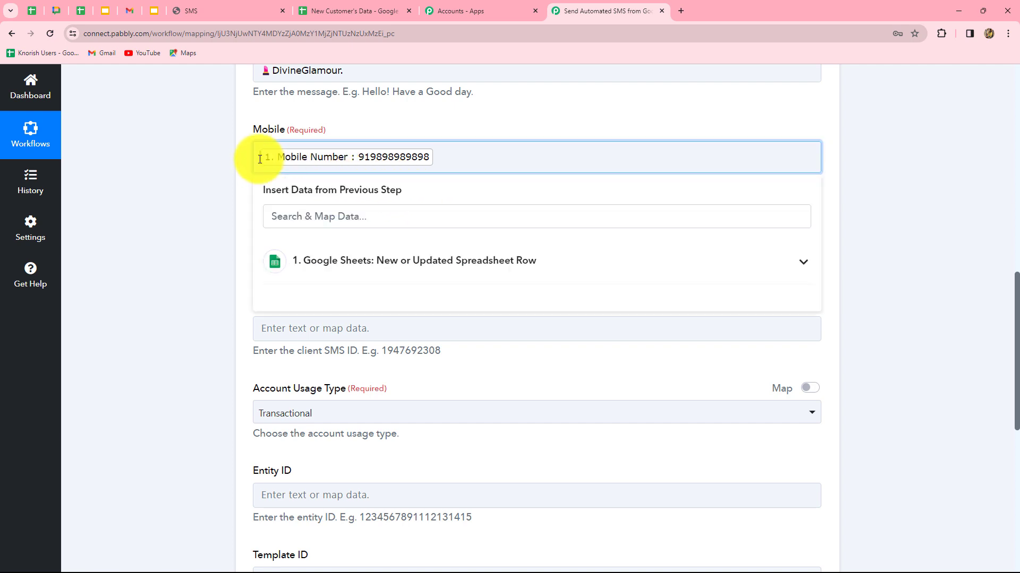
{"action": "type", "text": "+"}
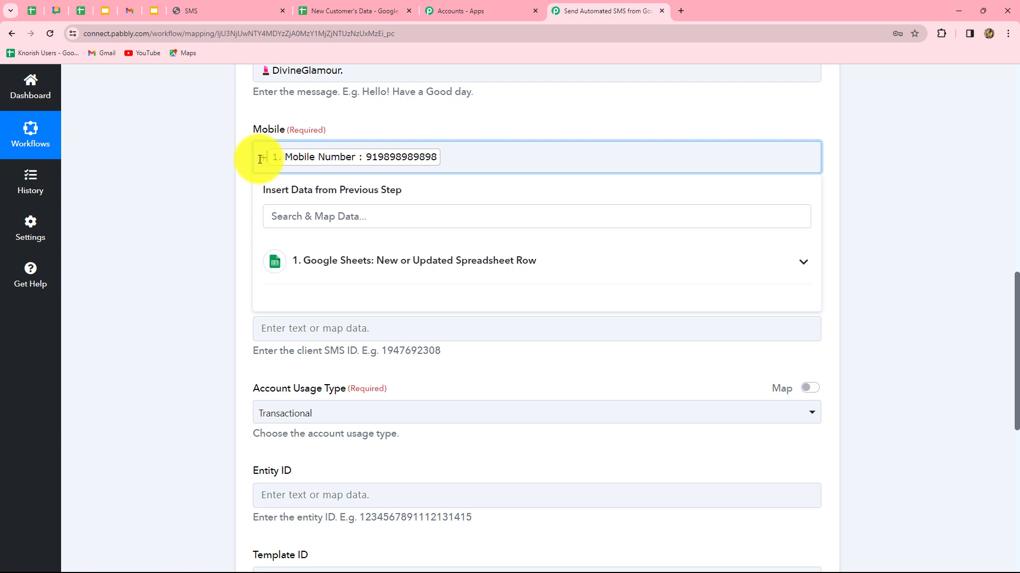
{"action": "left_click", "coordinate": [228, 203]}
Keep the account usage type as Transactional, leave the optional ID fields empty, and save and send a test request.
{"action": "scroll", "coordinate": [241, 215], "scroll_direction": "down", "scroll_amount": 2}
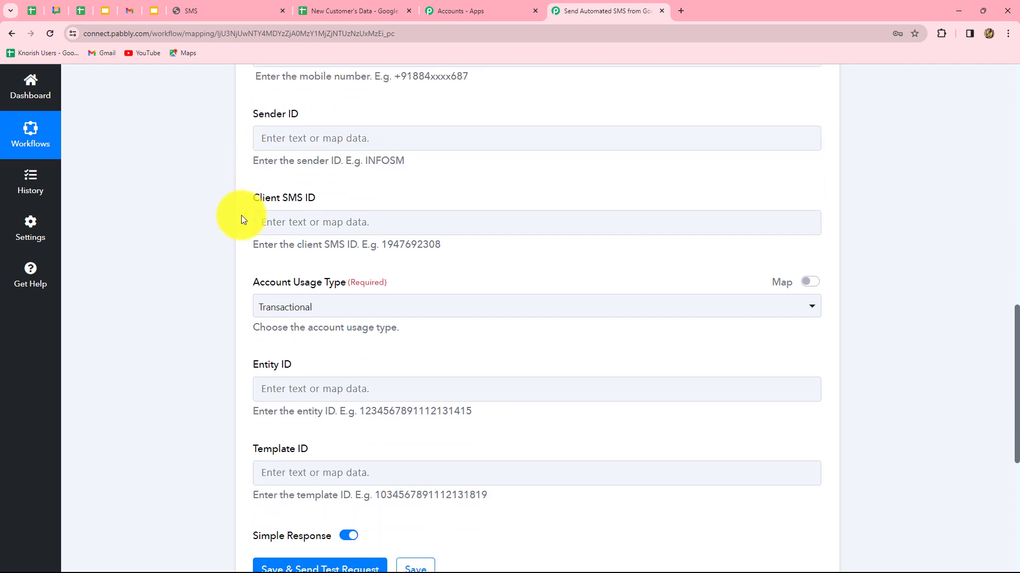
{"action": "left_click", "coordinate": [334, 303]}
{"action": "left_click", "coordinate": [202, 369]}
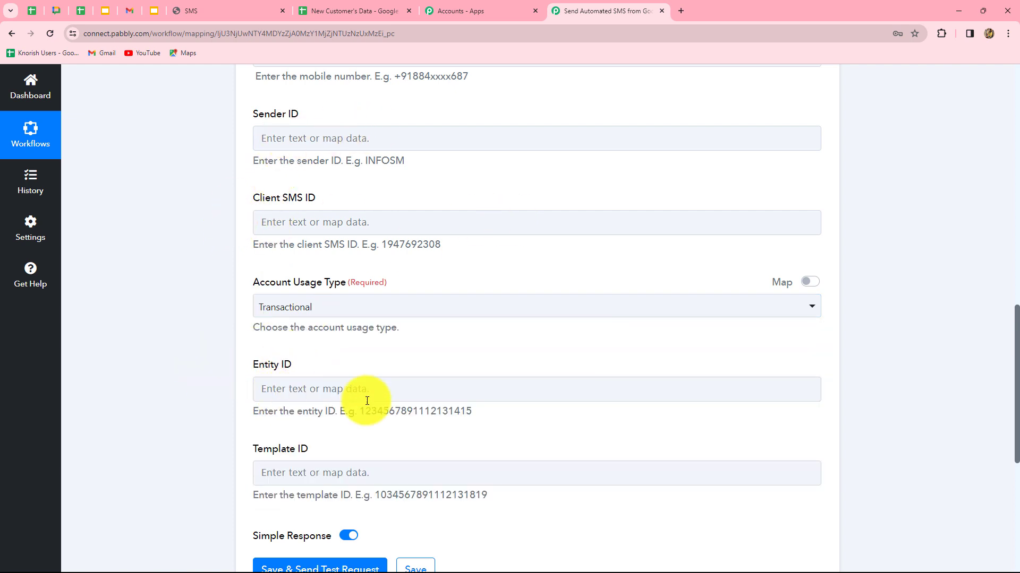
{"action": "scroll", "coordinate": [479, 310], "scroll_direction": "down", "scroll_amount": 2}
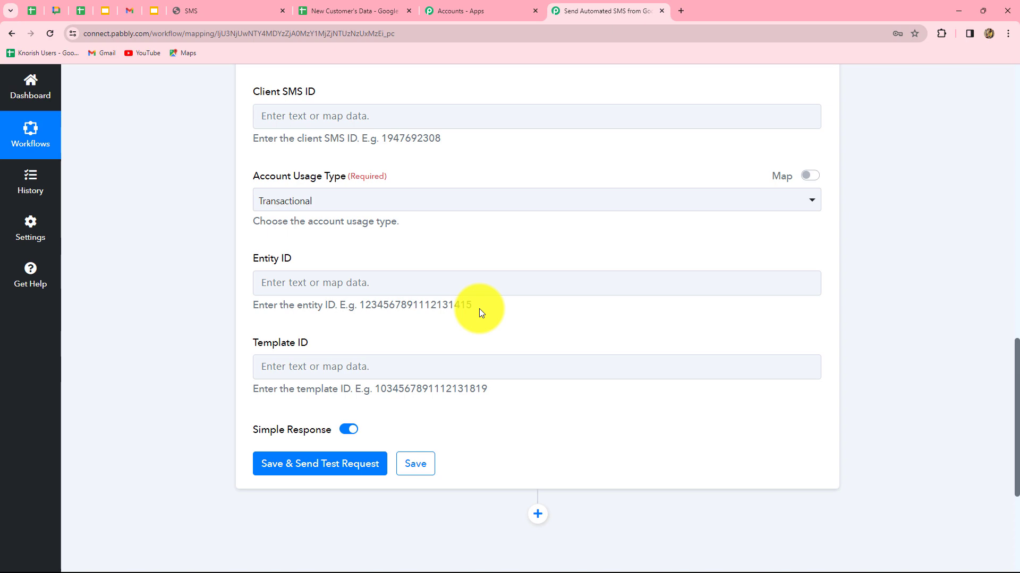
{"action": "scroll", "coordinate": [479, 311], "scroll_direction": "up", "scroll_amount": 3}
{"action": "scroll", "coordinate": [475, 310], "scroll_direction": "down", "scroll_amount": 7}
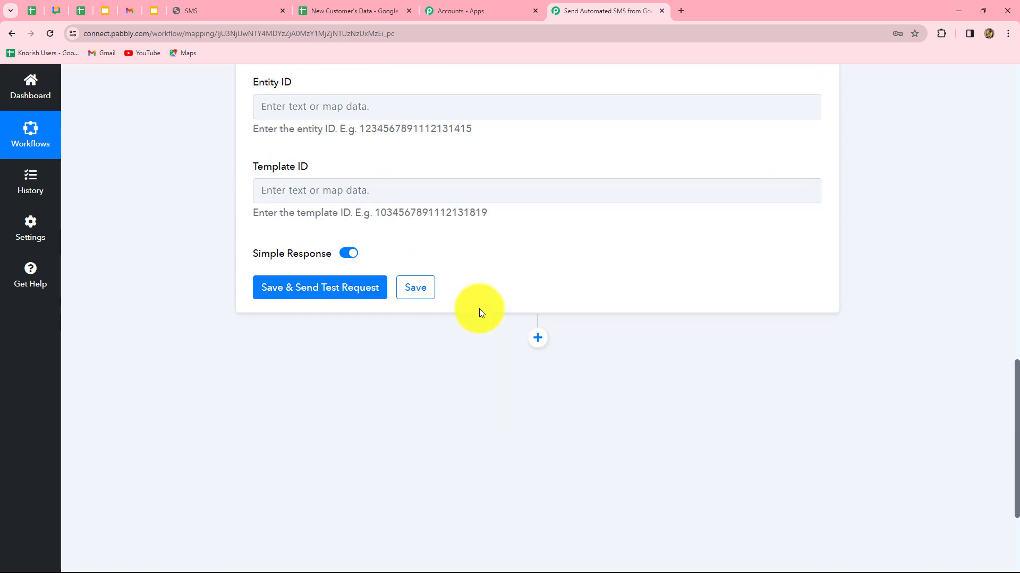
{"action": "left_click", "coordinate": [270, 227]}
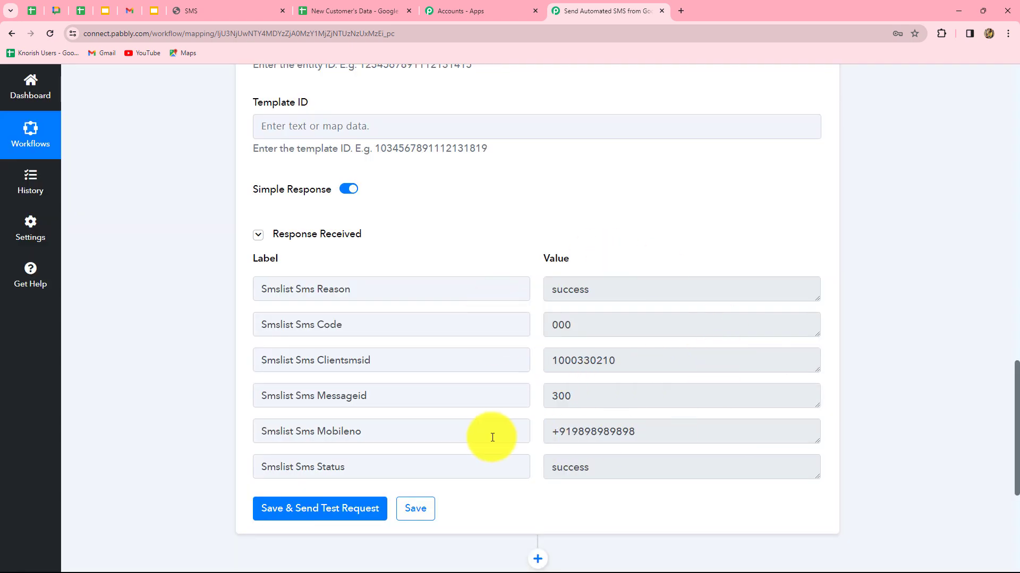
Check the reason and mobile number in the test response, compare the delivered SMS in Gmail, and return to the workflow's message text.
{"action": "left_click", "coordinate": [604, 293]}
{"action": "left_click_drag", "start_coordinate": [604, 293], "coordinate": [555, 291]}
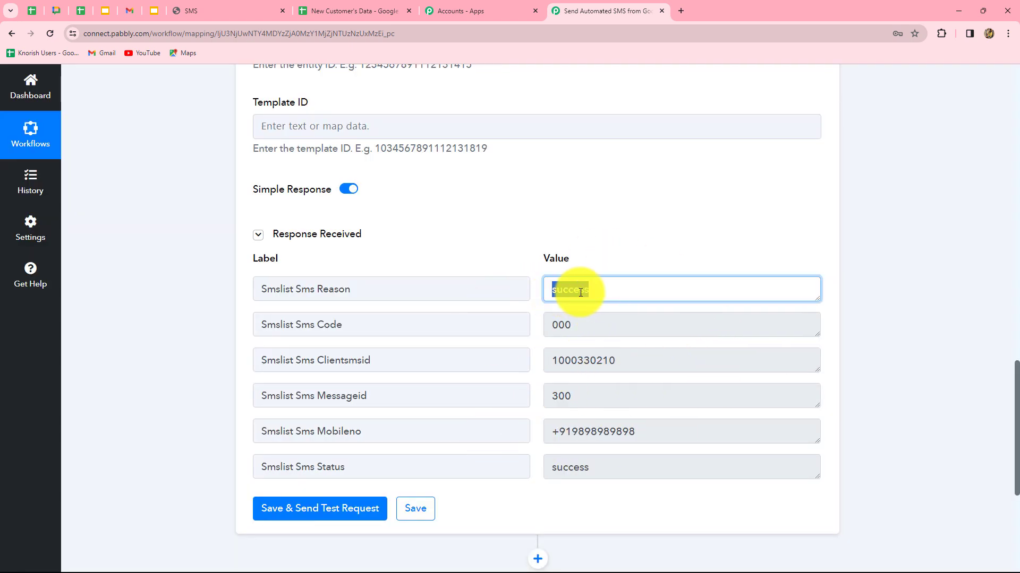
{"action": "left_click_drag", "start_coordinate": [644, 437], "coordinate": [505, 450]}
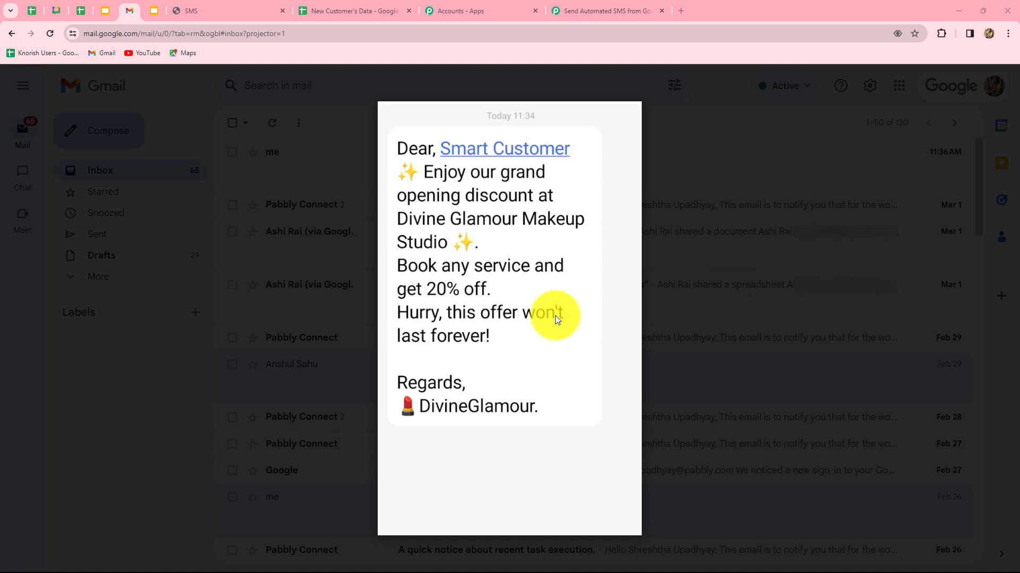
{"action": "left_click", "coordinate": [575, 11]}
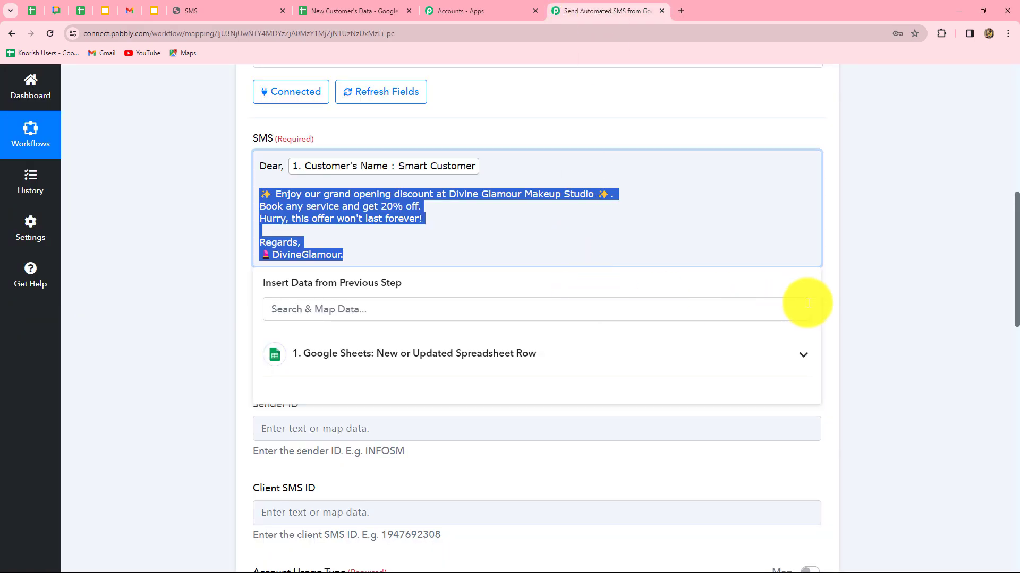
{"action": "left_click", "coordinate": [864, 296]}
In the New Customer's Data spreadsheet, look over the customer rows and the Send All Data option of Pabbly Connect Webhooks.
{"action": "left_click", "coordinate": [355, 10]}
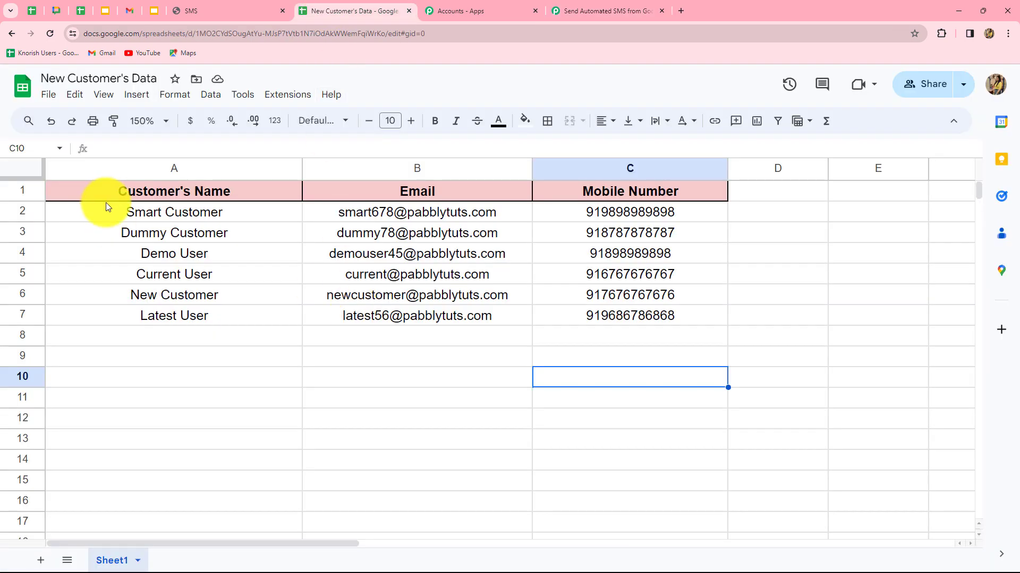
{"action": "left_click_drag", "start_coordinate": [132, 209], "coordinate": [594, 323]}
{"action": "left_click", "coordinate": [580, 352]}
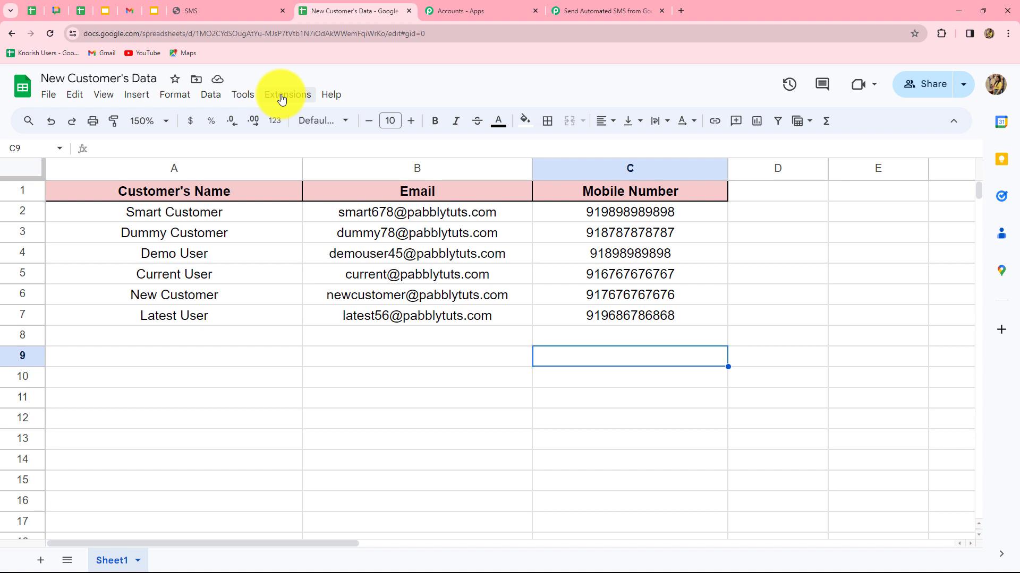
{"action": "left_click", "coordinate": [282, 96]}
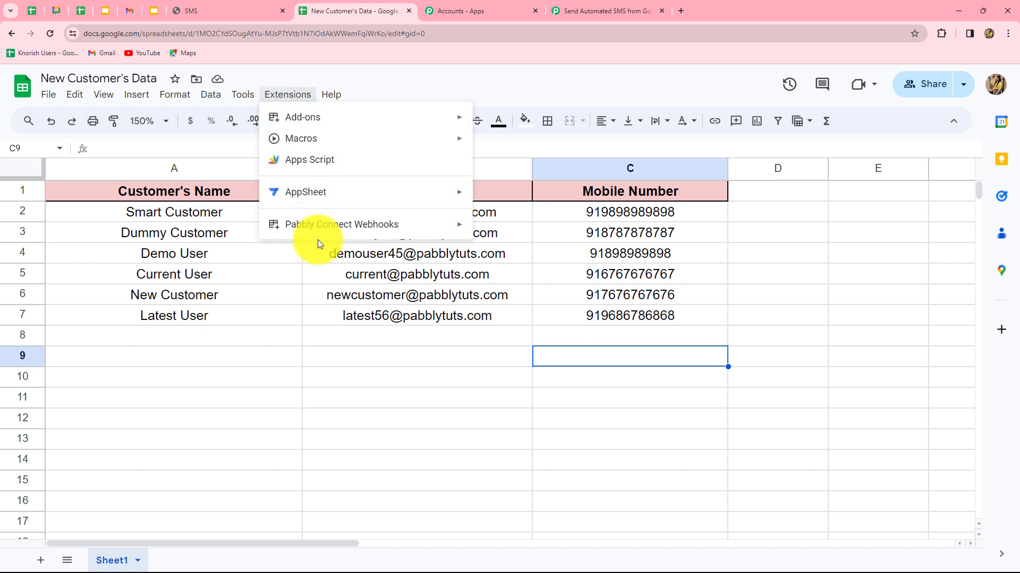
{"action": "mouse_move", "coordinate": [320, 232]}
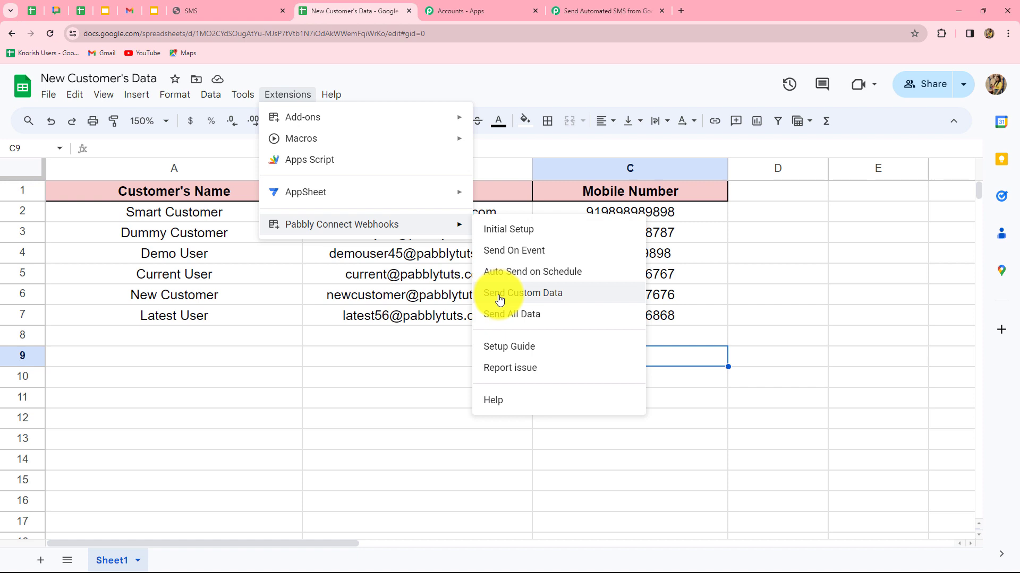
{"action": "left_click", "coordinate": [529, 316]}
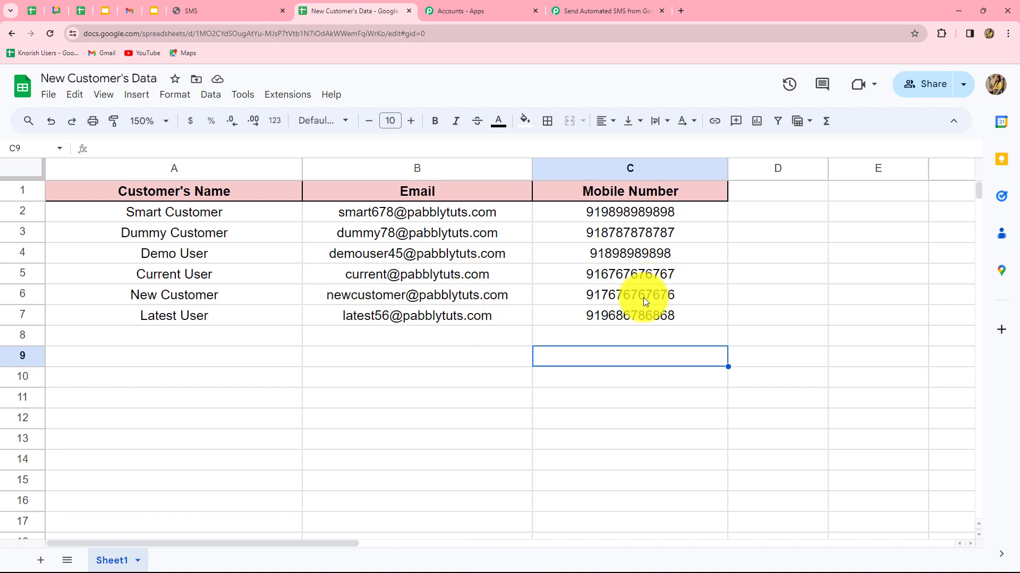
Look at the Send On Event option of Pabbly Connect Webhooks in the customer spreadsheet.
{"action": "left_click", "coordinate": [303, 101]}
{"action": "mouse_move", "coordinate": [298, 225]}
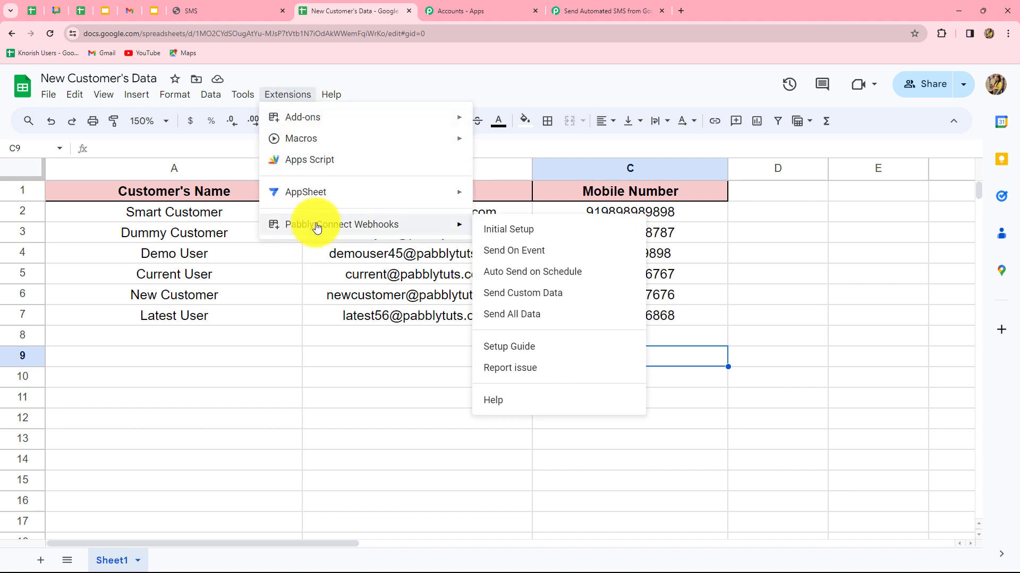
{"action": "left_click", "coordinate": [515, 260]}
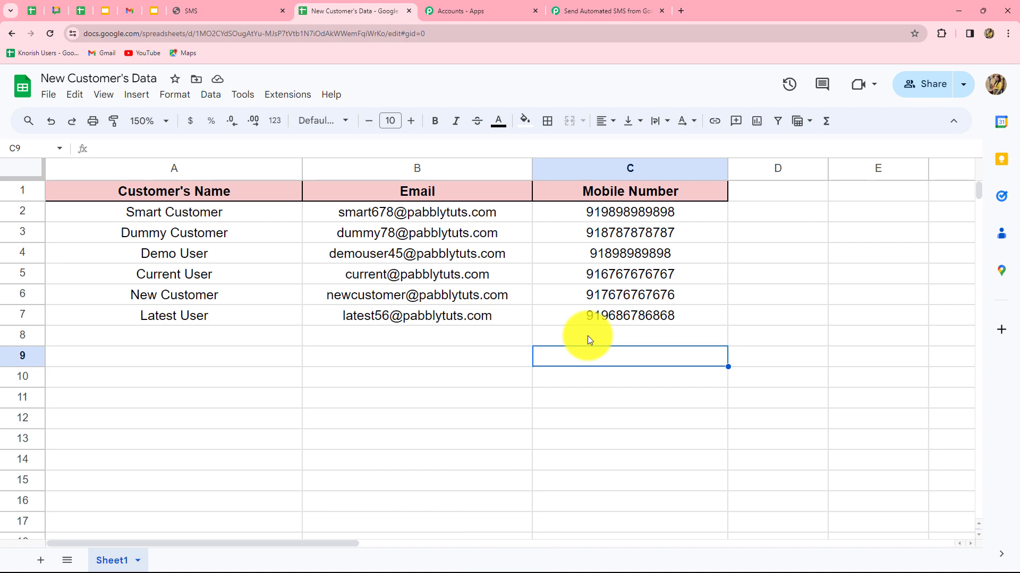
Return to the Pabbly Connect workflow and collapse the Dove Soft SMS action to show the workflow overview.
{"action": "key", "text": "ctrl+9"}
{"action": "scroll", "coordinate": [941, 245], "scroll_direction": "up", "scroll_amount": 10}
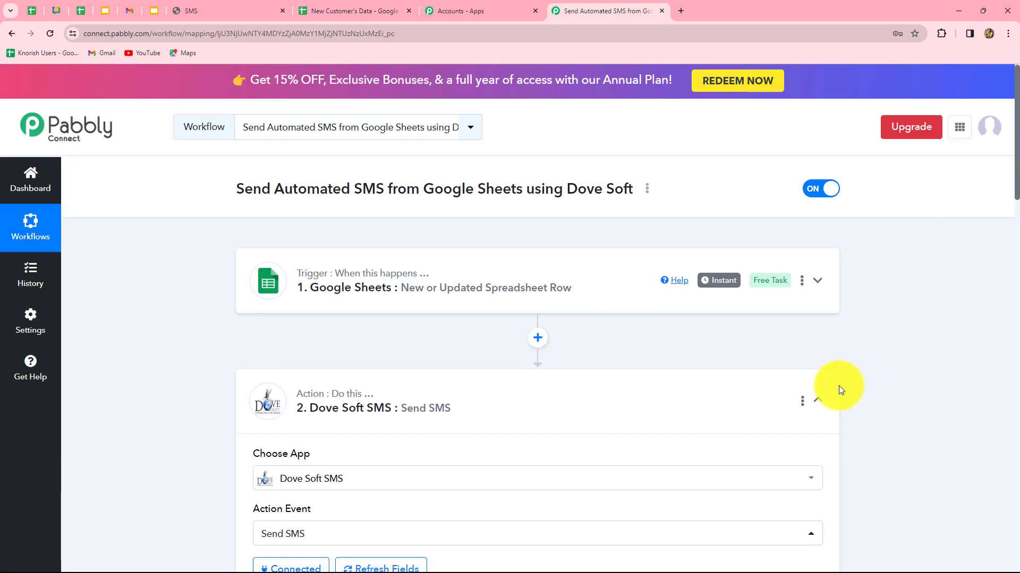
{"action": "left_click", "coordinate": [818, 399]}
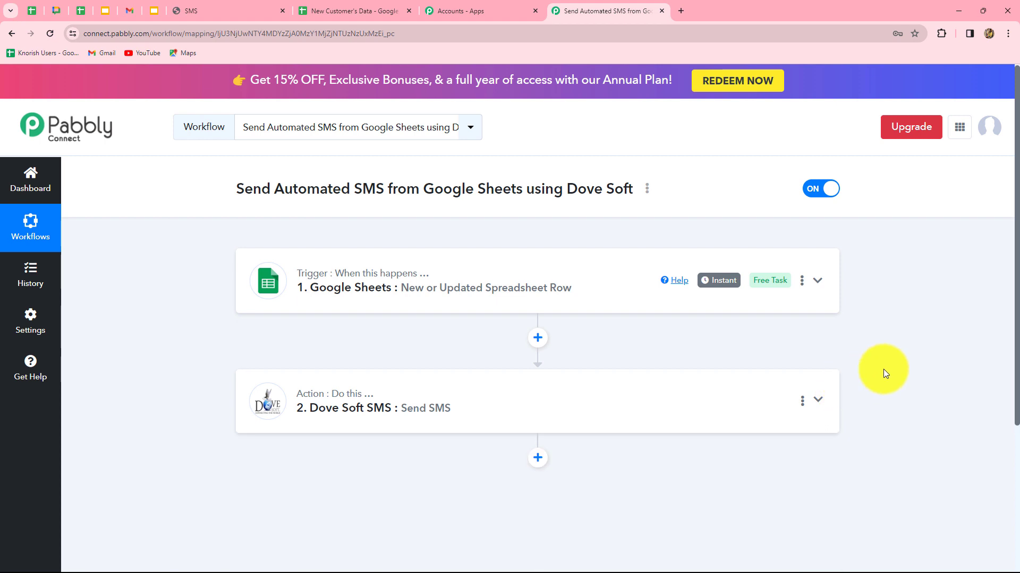